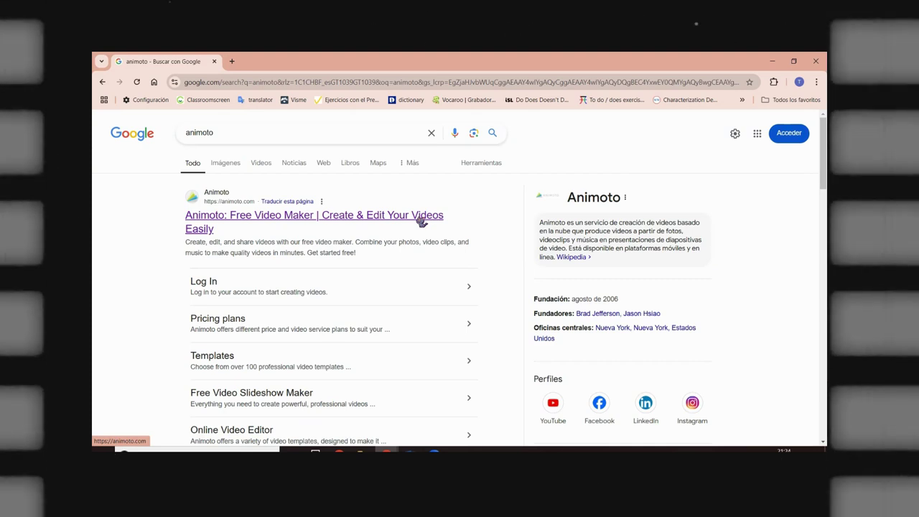
# Open the official Animoto site from the 'animoto' Google search results
pyautogui.click(421, 222)
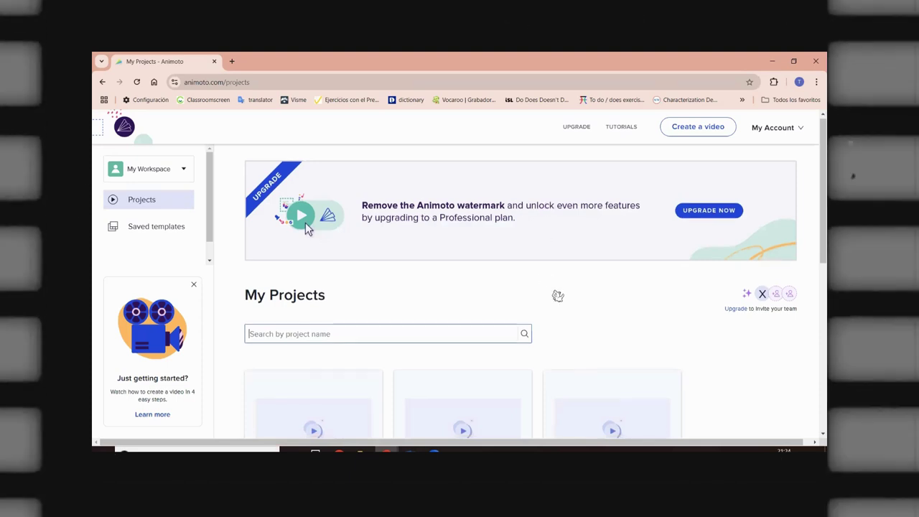
# Scroll My Projects and open the '...' actions menu on the UNITS EXPRESIONS card
pyautogui.scroll(-2, 610, 302)
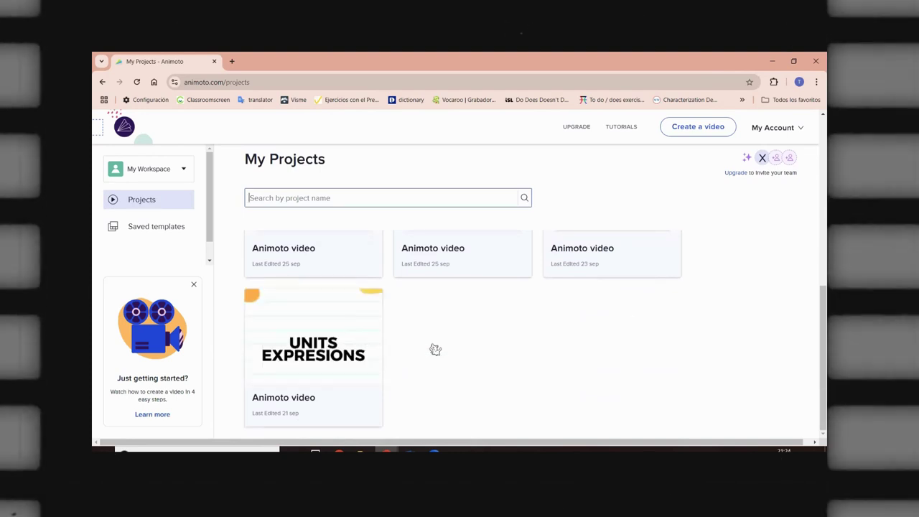
pyautogui.moveTo(349, 365)
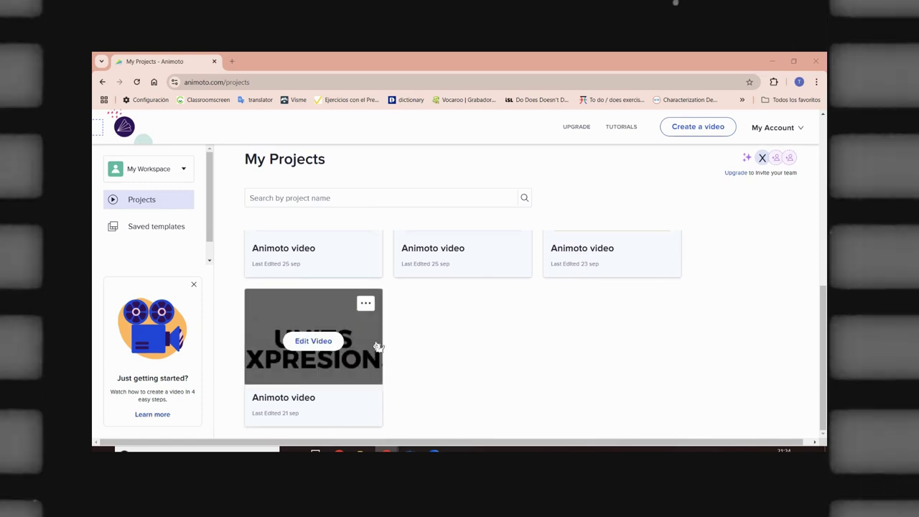
pyautogui.click(366, 304)
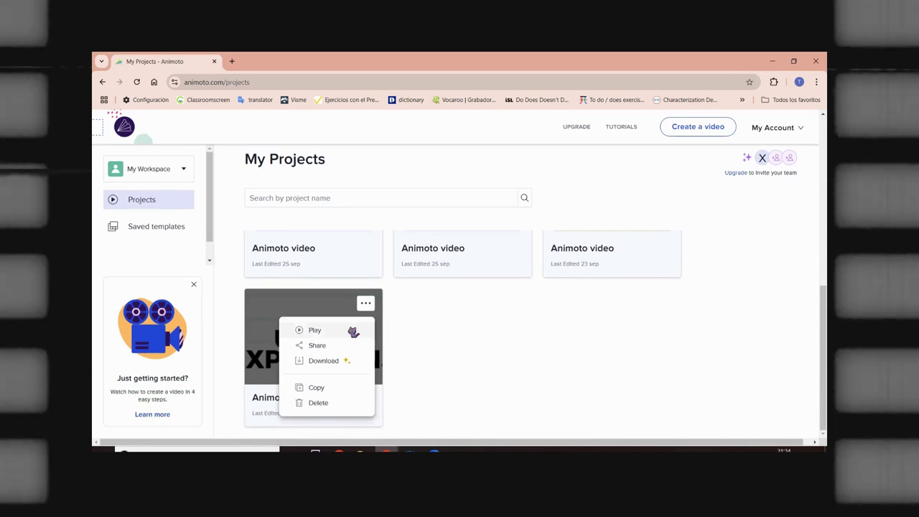
# Play the UNITS EXPRESIONS video, toggle its sound, and replay it through to 0:20
pyautogui.click(353, 332)
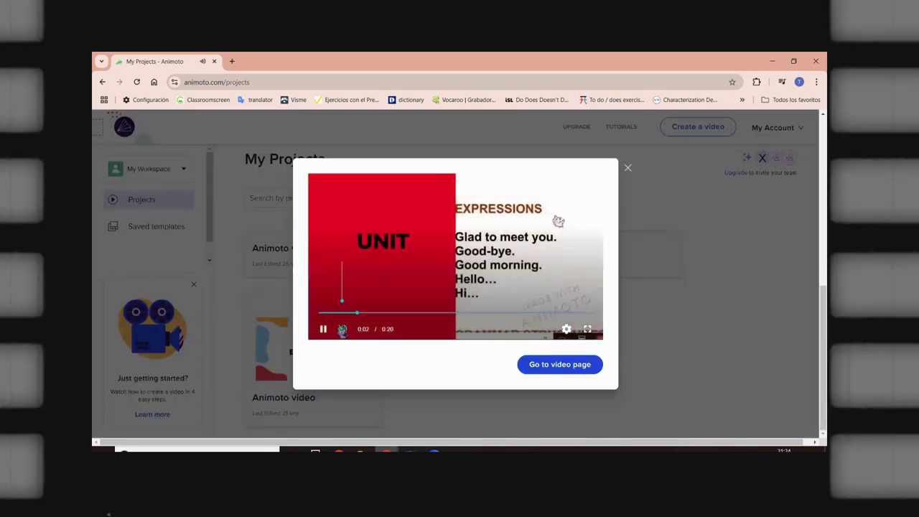
pyautogui.click(342, 328)
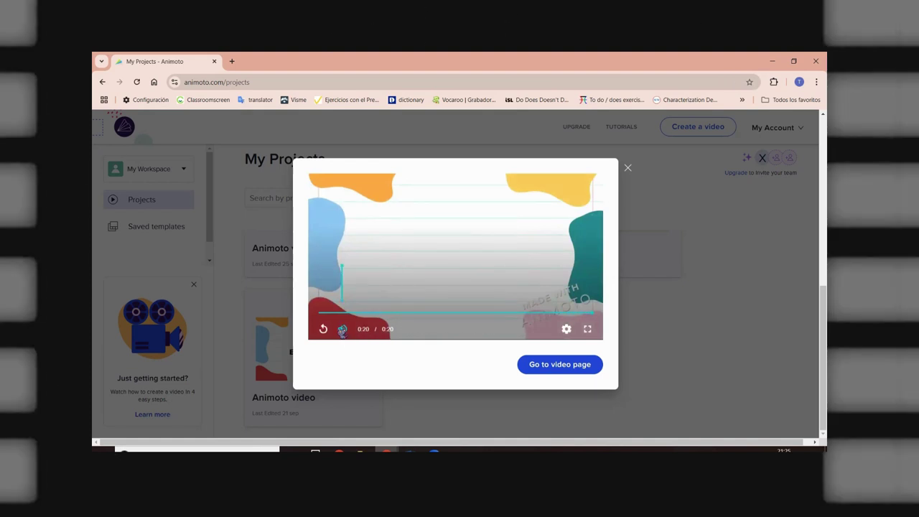
pyautogui.click(323, 330)
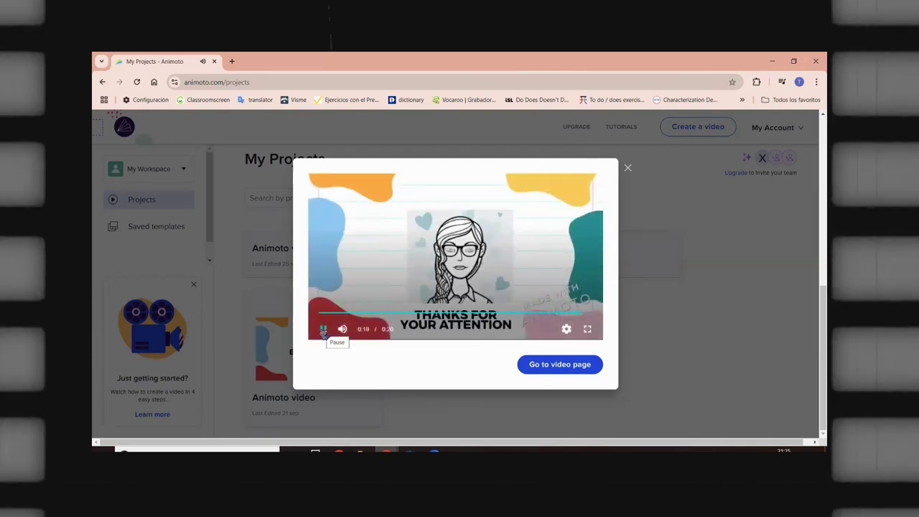
# Close the preview player, scroll the project list, and open then dismiss the My Workspace dropdown
pyautogui.click(628, 169)
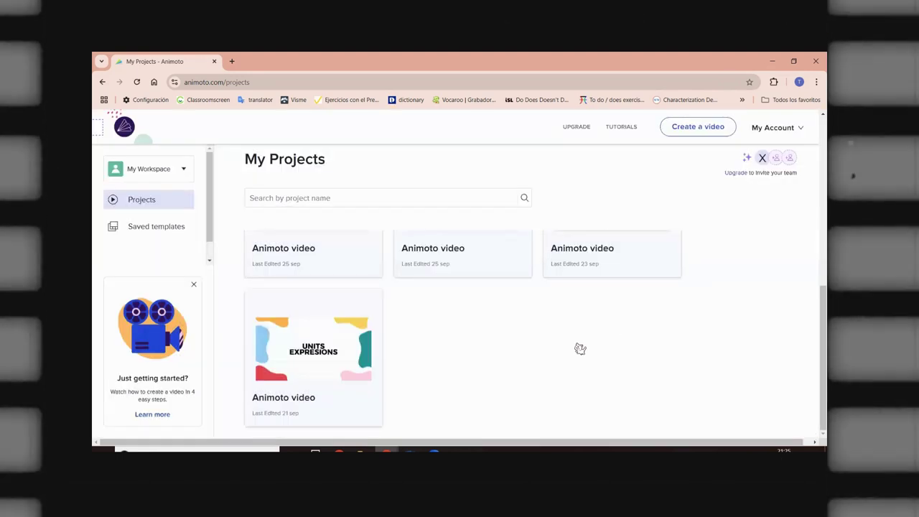
pyautogui.scroll(1, 581, 348)
pyautogui.scroll(1, 580, 348)
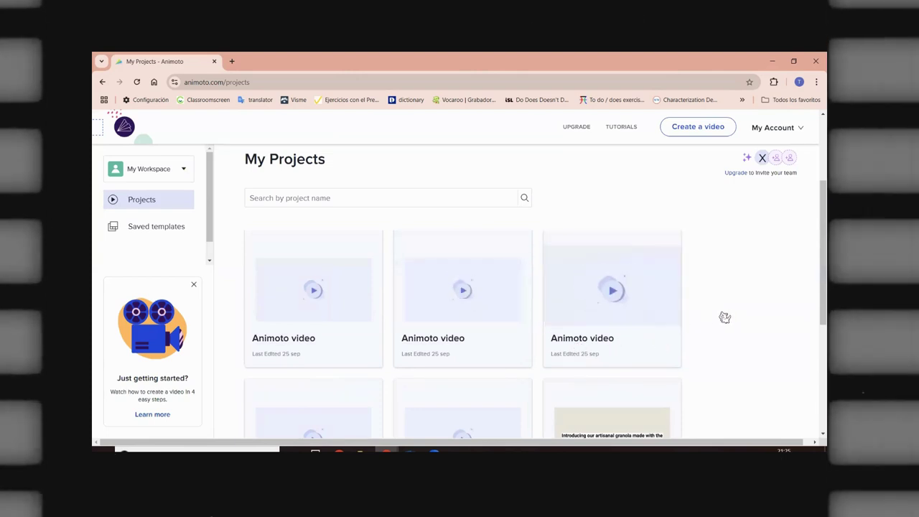
pyautogui.scroll(-2, 722, 316)
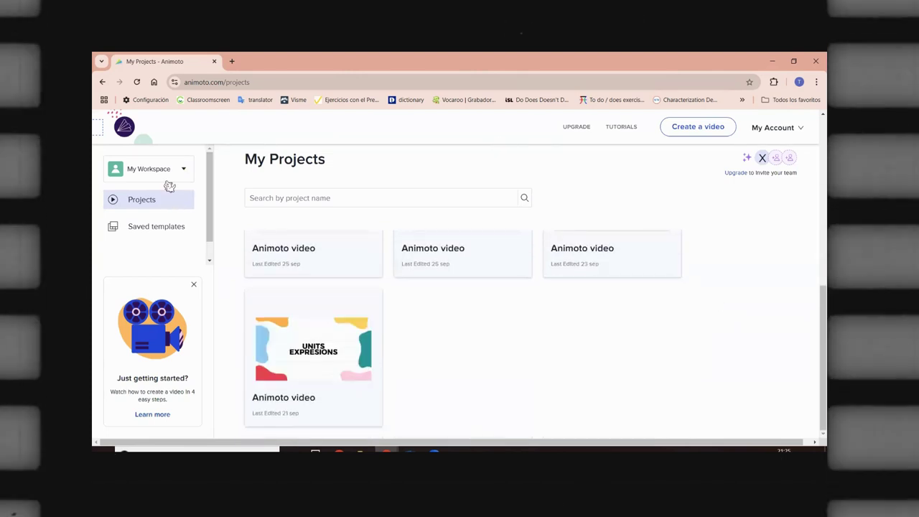
pyautogui.click(165, 169)
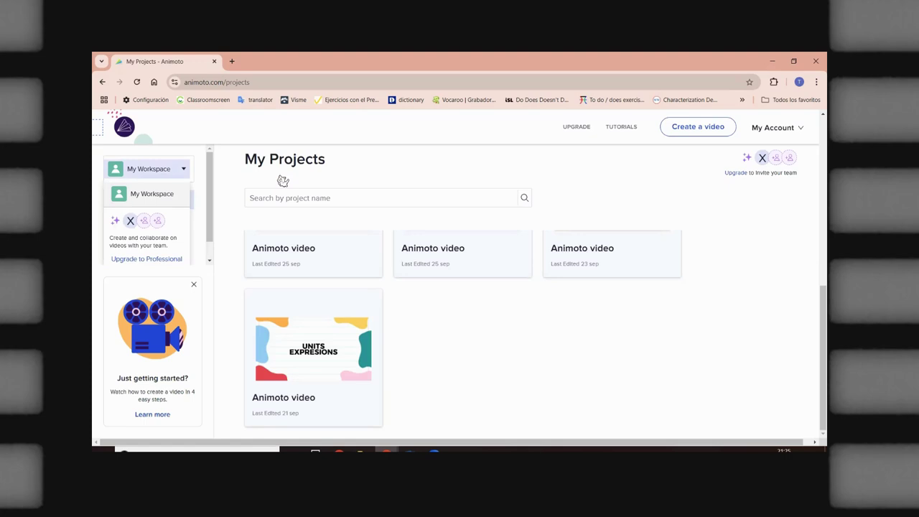
pyautogui.click(381, 175)
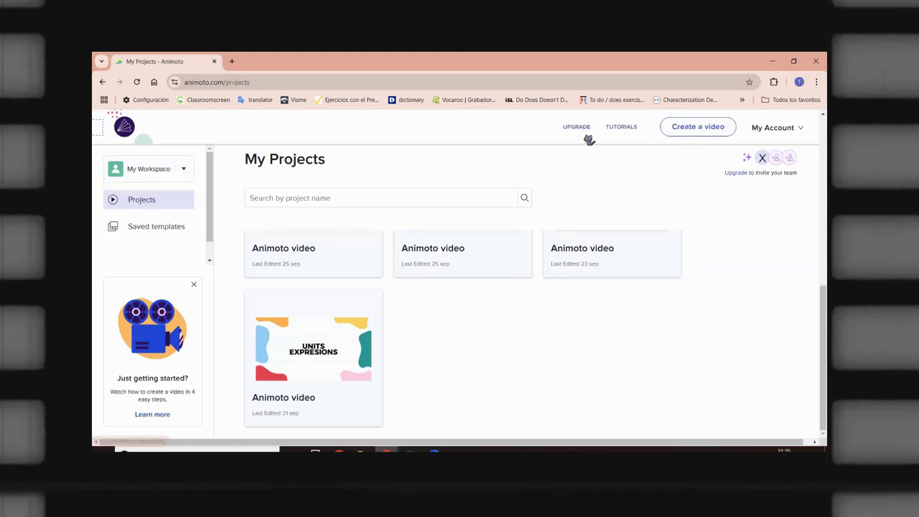
# Go to TUTORIALS and scroll through the Education Center's step-by-step video tutorials
pyautogui.click(626, 128)
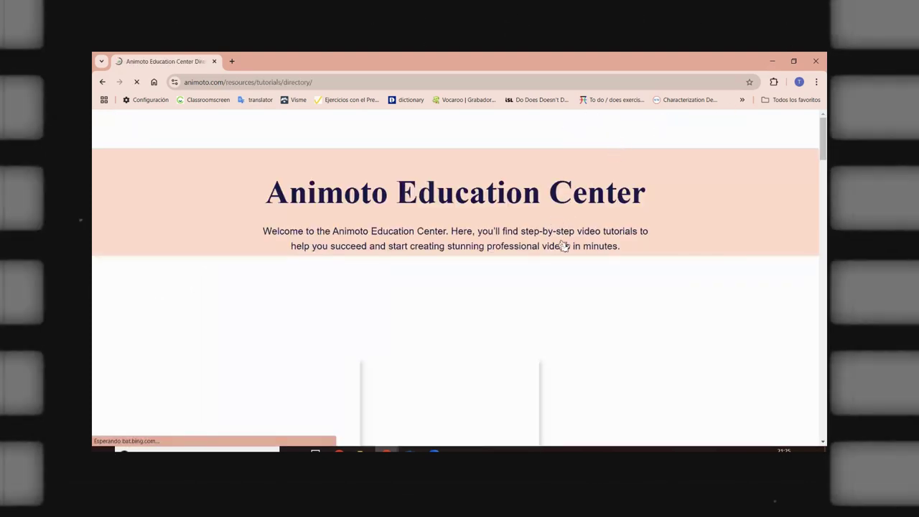
pyautogui.scroll(-2, 564, 260)
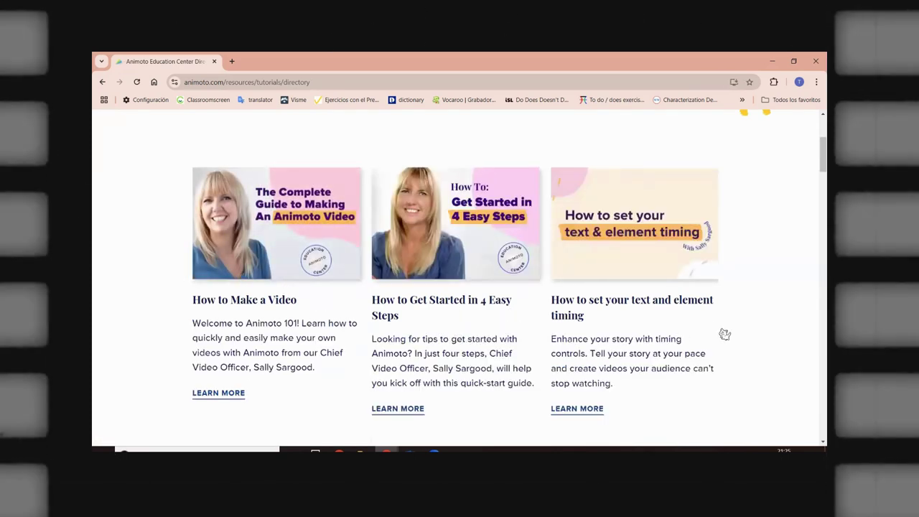
pyautogui.scroll(-1, 725, 333)
pyautogui.scroll(3, 723, 333)
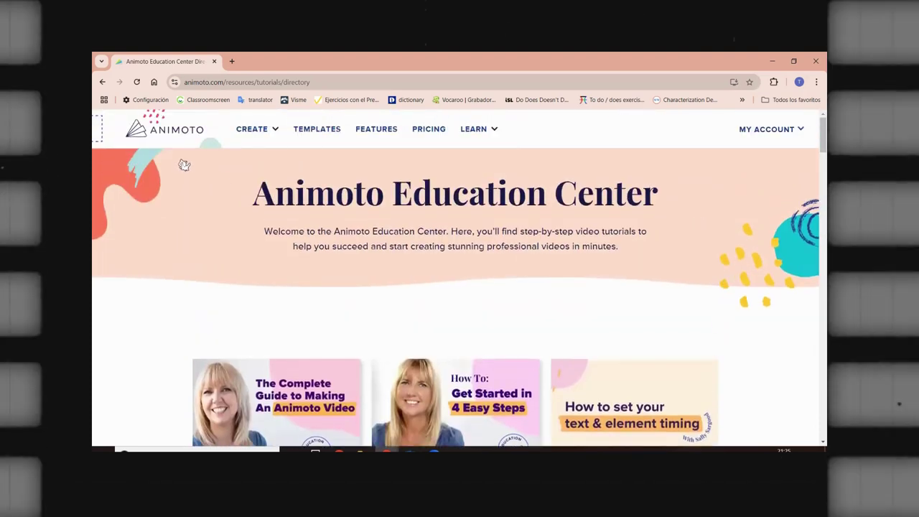
pyautogui.moveTo(260, 139)
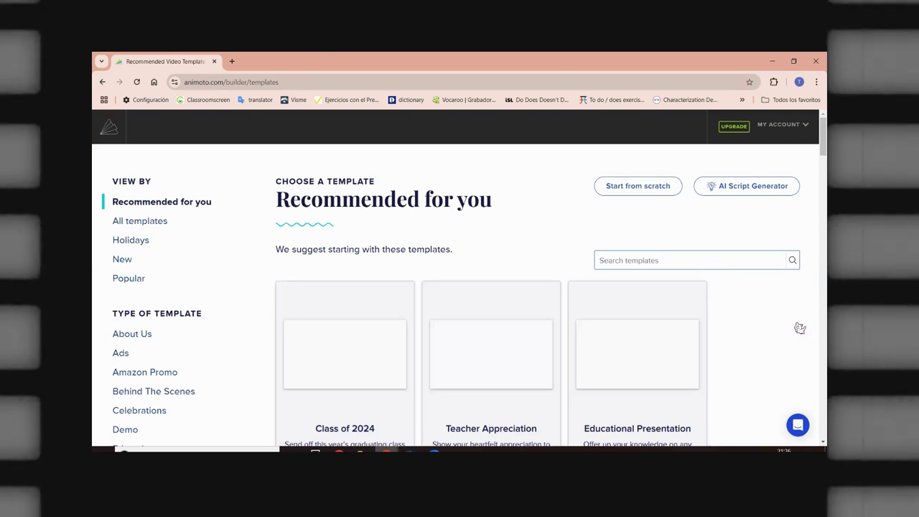
# Scroll down through the Recommended for you template cards and back up to the top
pyautogui.scroll(-1, 800, 328)
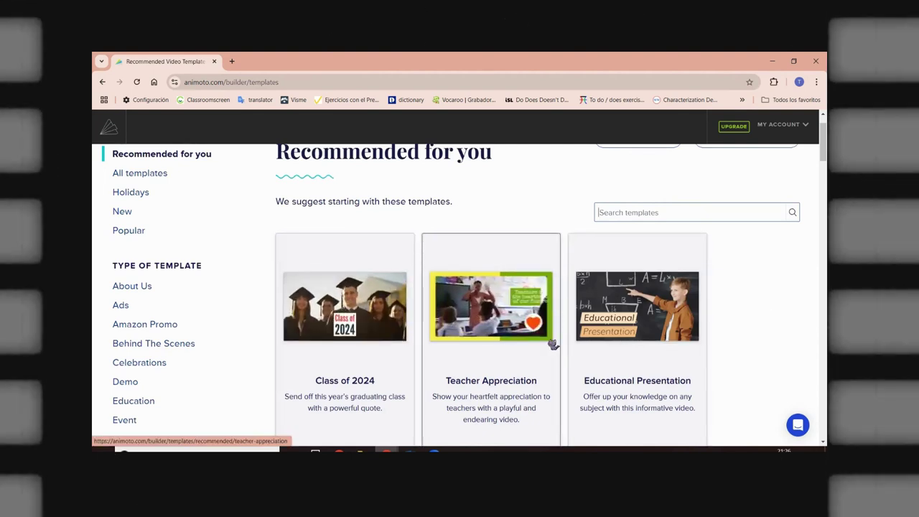
pyautogui.scroll(-1, 748, 356)
pyautogui.scroll(-3, 747, 357)
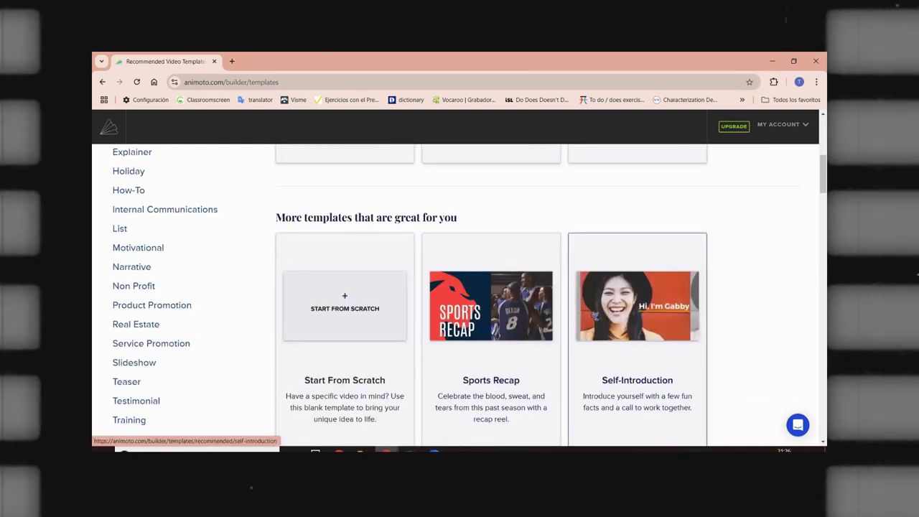
pyautogui.scroll(-1, 714, 333)
pyautogui.scroll(-3, 713, 333)
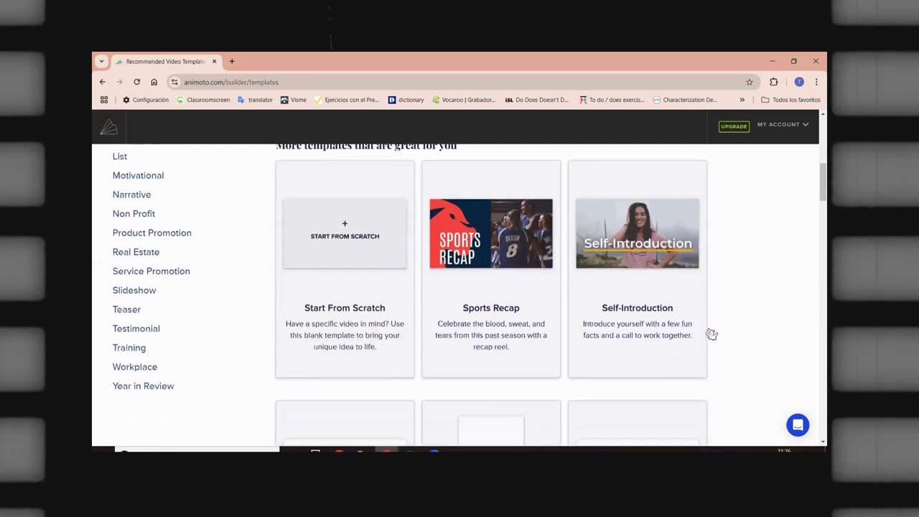
pyautogui.scroll(-1, 709, 334)
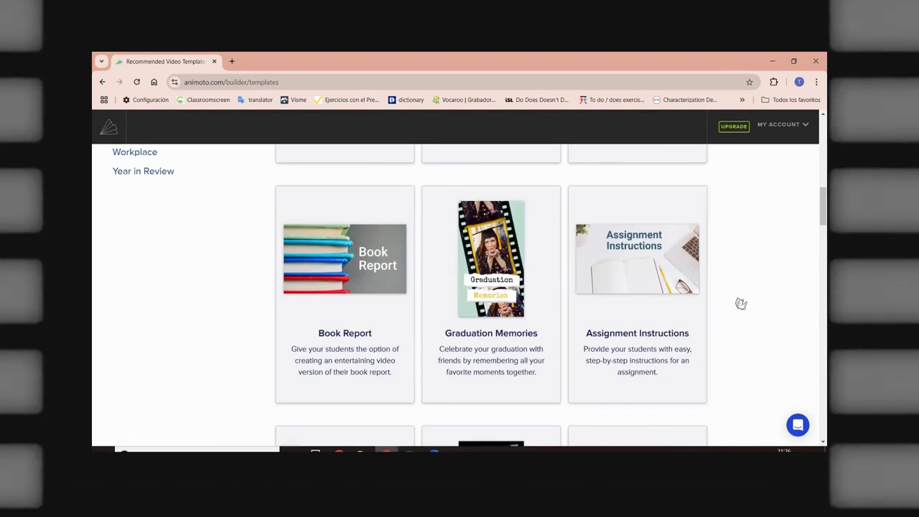
pyautogui.scroll(-2, 741, 304)
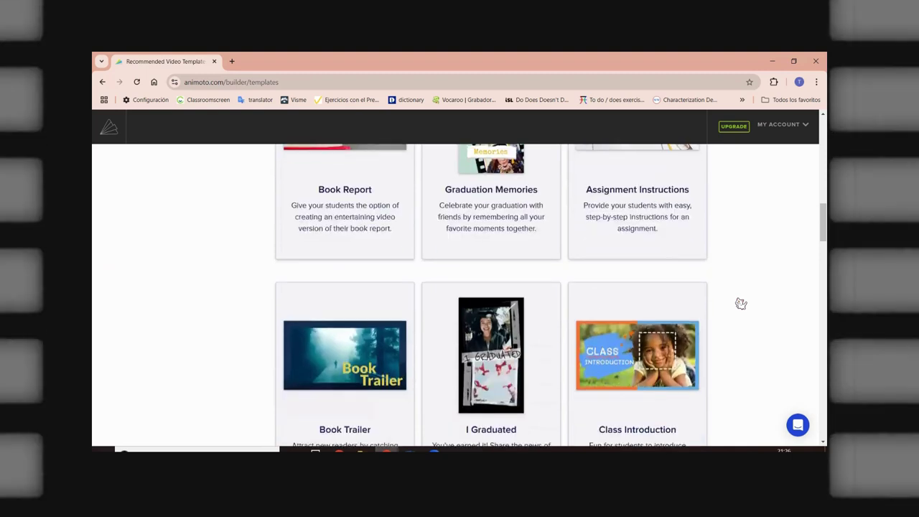
pyautogui.scroll(-1, 741, 303)
pyautogui.scroll(-3, 741, 303)
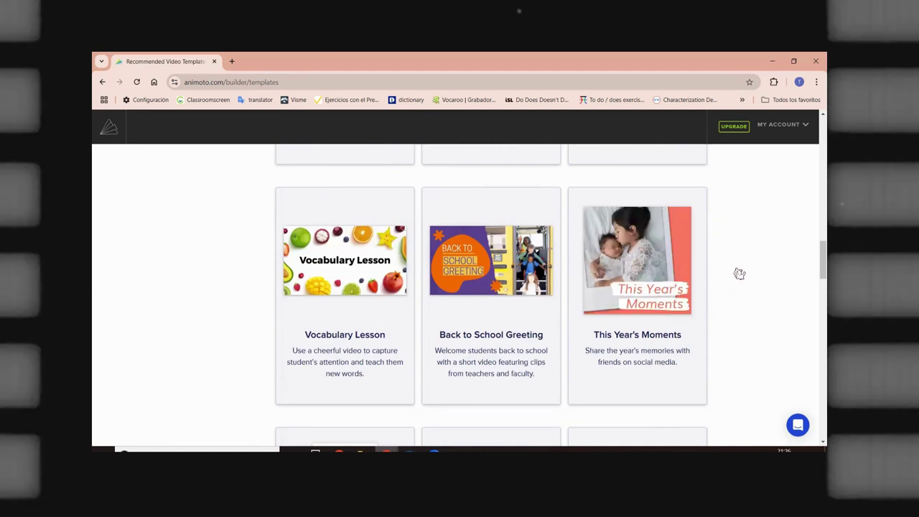
pyautogui.scroll(-3, 739, 274)
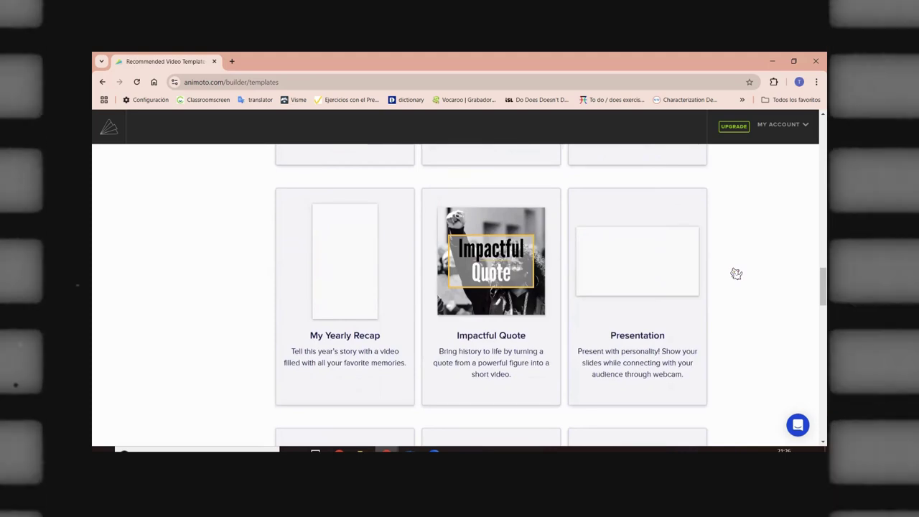
pyautogui.scroll(-3, 737, 274)
pyautogui.scroll(4, 736, 274)
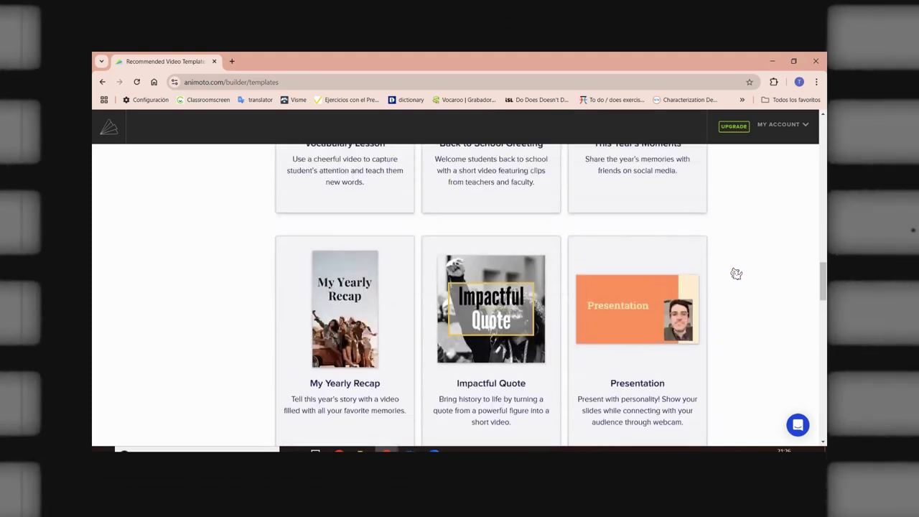
pyautogui.scroll(3, 736, 274)
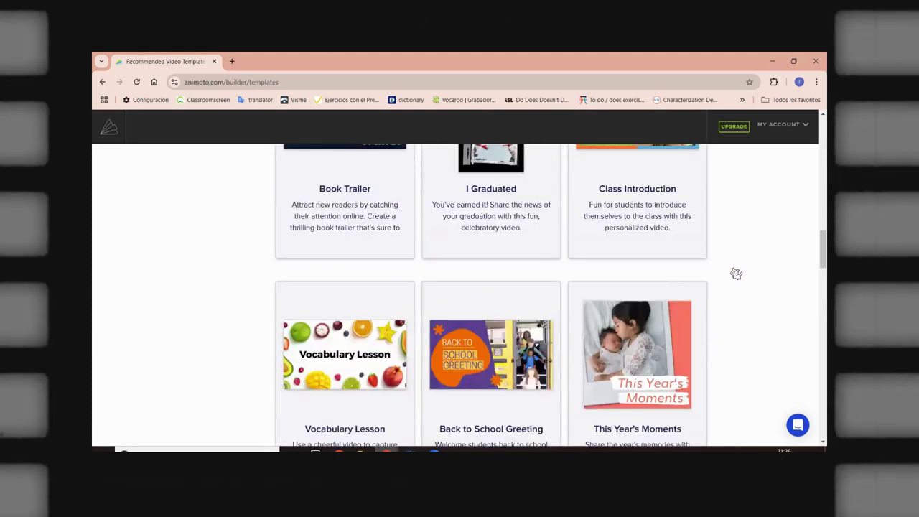
pyautogui.scroll(5, 735, 271)
pyautogui.scroll(3, 734, 269)
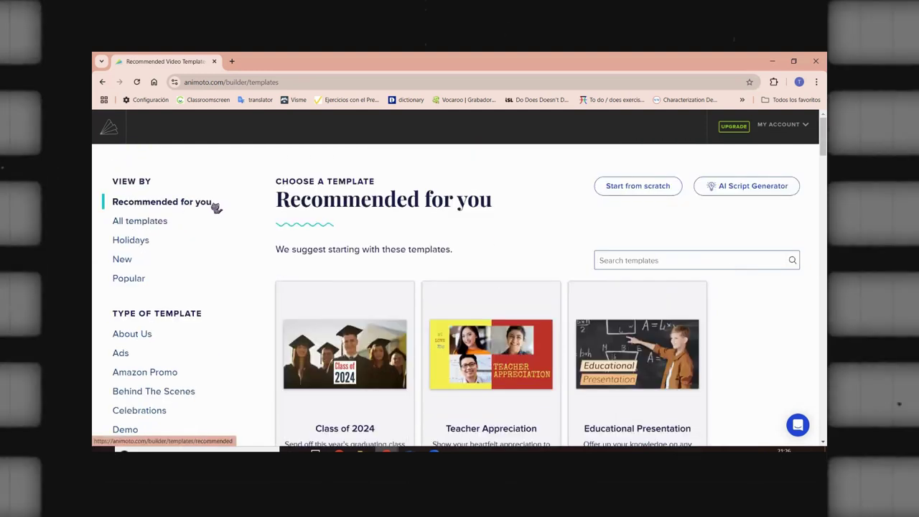
# Browse the template categories All, Holidays, New and finally Popular
pyautogui.click(141, 222)
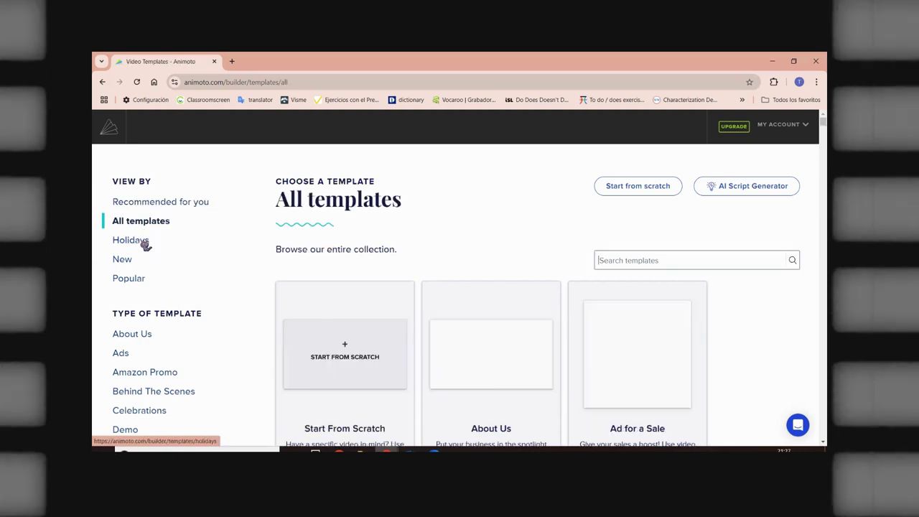
pyautogui.click(143, 242)
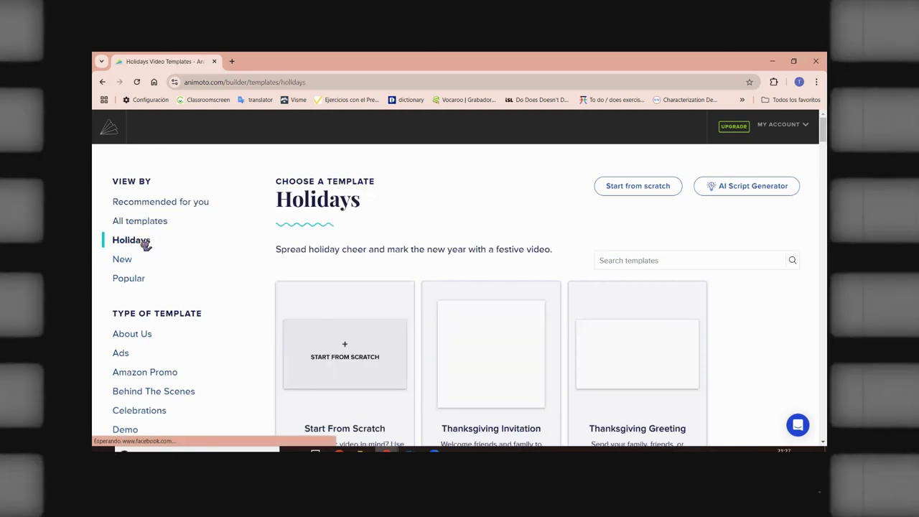
pyautogui.click(133, 264)
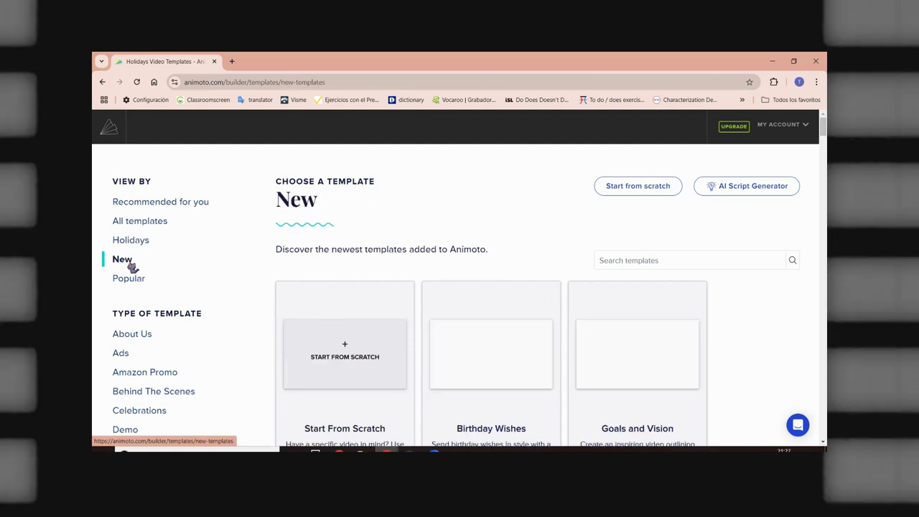
pyautogui.click(139, 285)
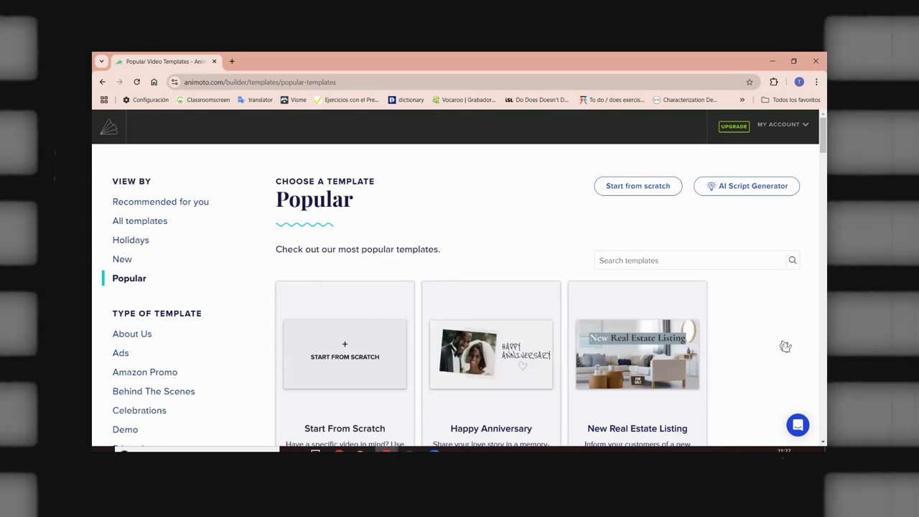
pyautogui.scroll(-3, 786, 347)
pyautogui.scroll(3, 783, 344)
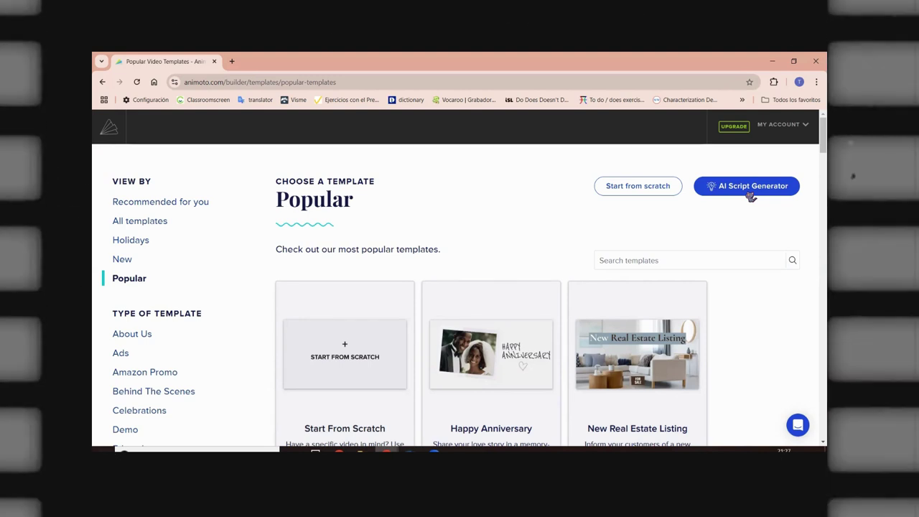
# Open the AI Script Generator and pick Celebration from the video type list
pyautogui.click(750, 196)
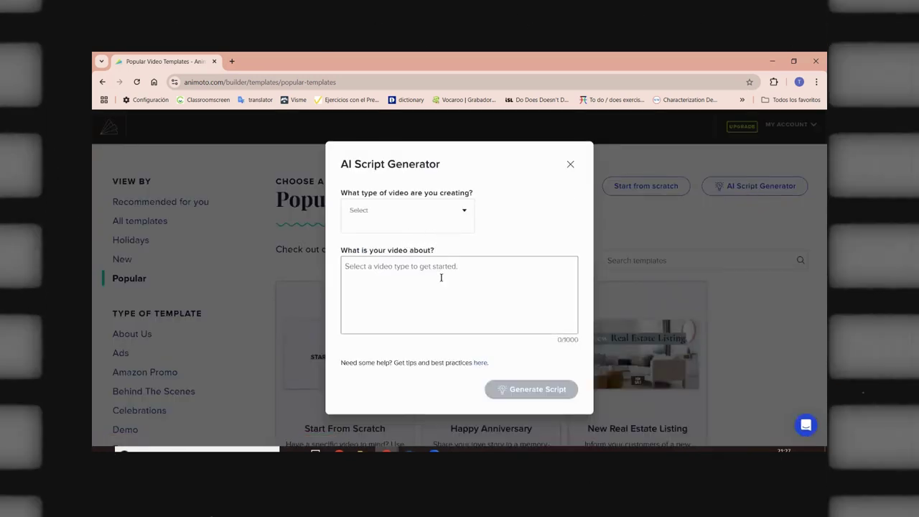
pyautogui.click(461, 213)
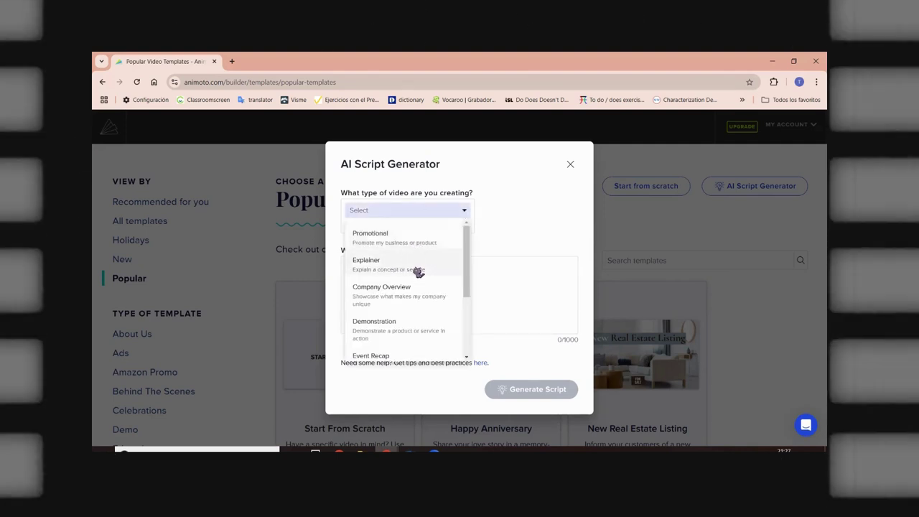
pyautogui.scroll(-3, 423, 316)
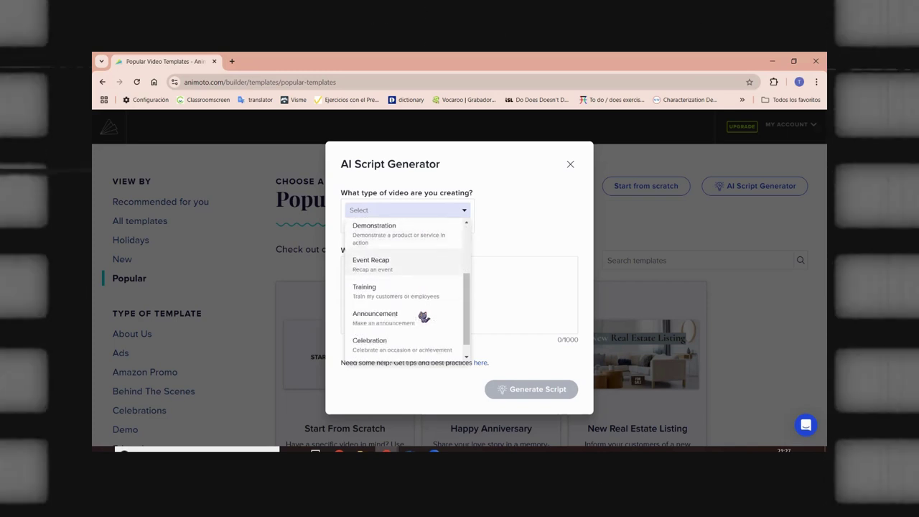
pyautogui.scroll(-1, 423, 316)
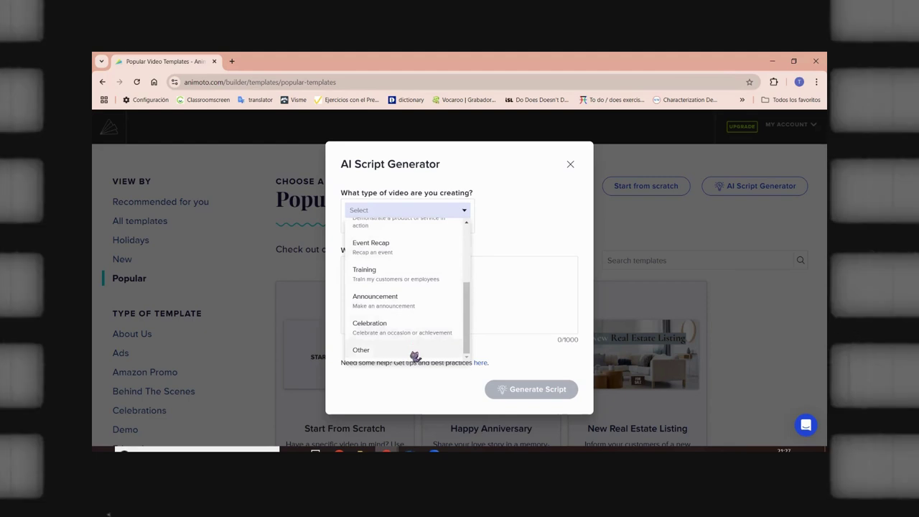
pyautogui.click(413, 327)
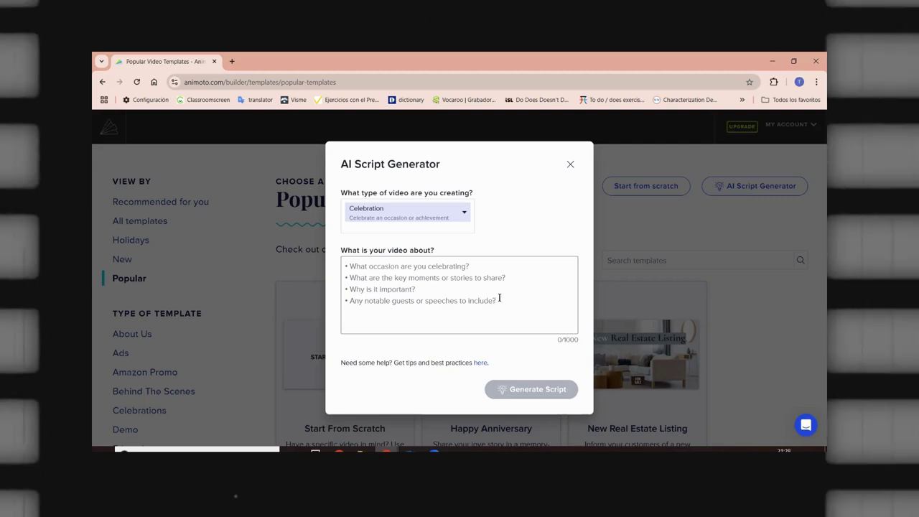
# Enter 'birthday party, November 8th, mall' as the video description, correcting typos
pyautogui.click(486, 277)
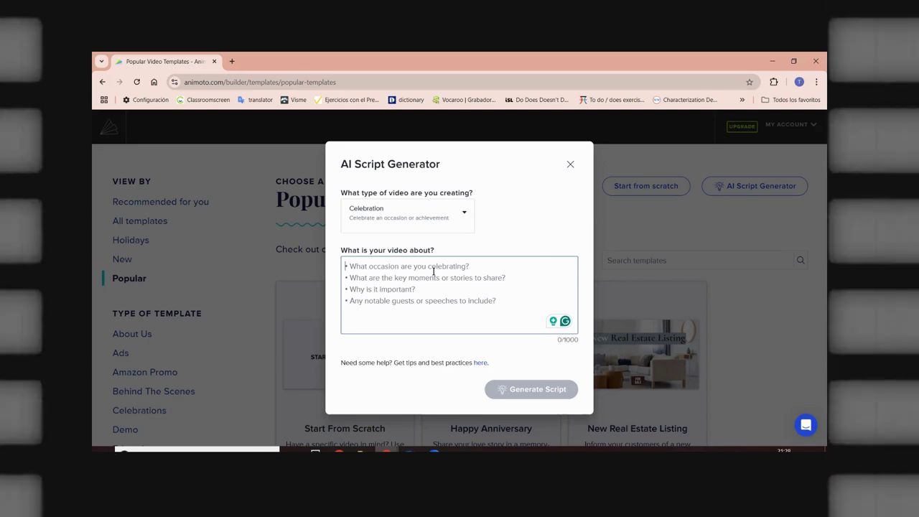
pyautogui.write('t')
pyautogui.press('BackSpace')
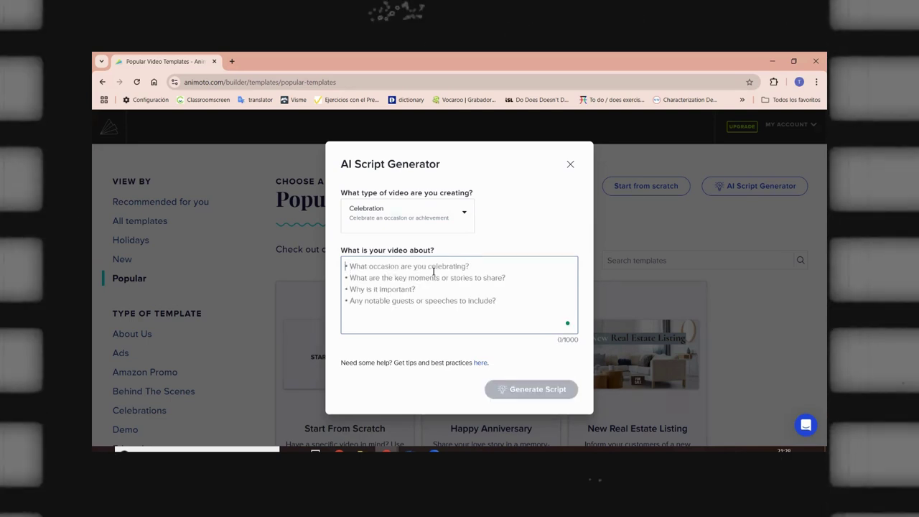
pyautogui.write('b')
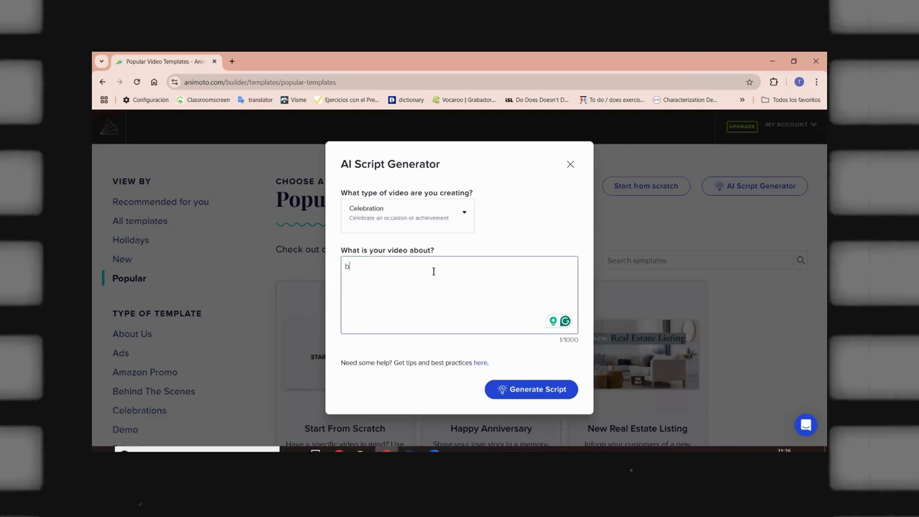
pyautogui.write('it')
pyautogui.press('BackSpace')
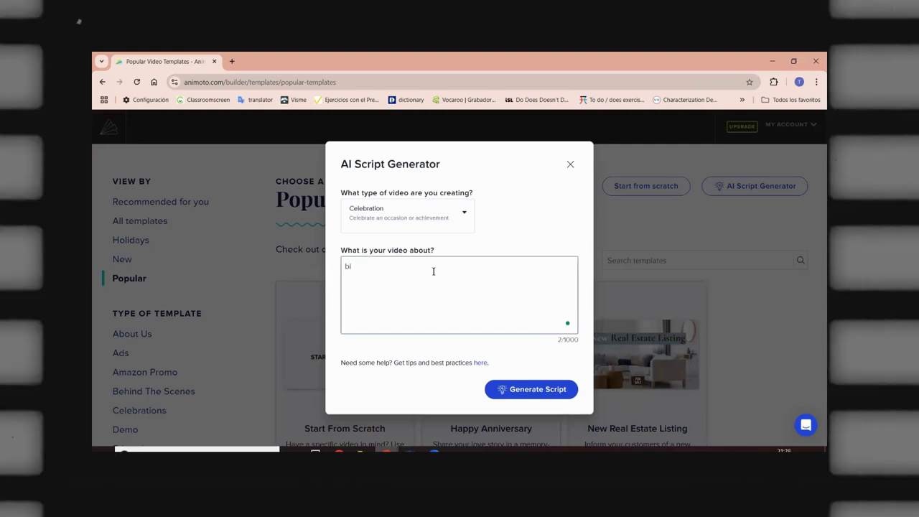
pyautogui.write('rthday ')
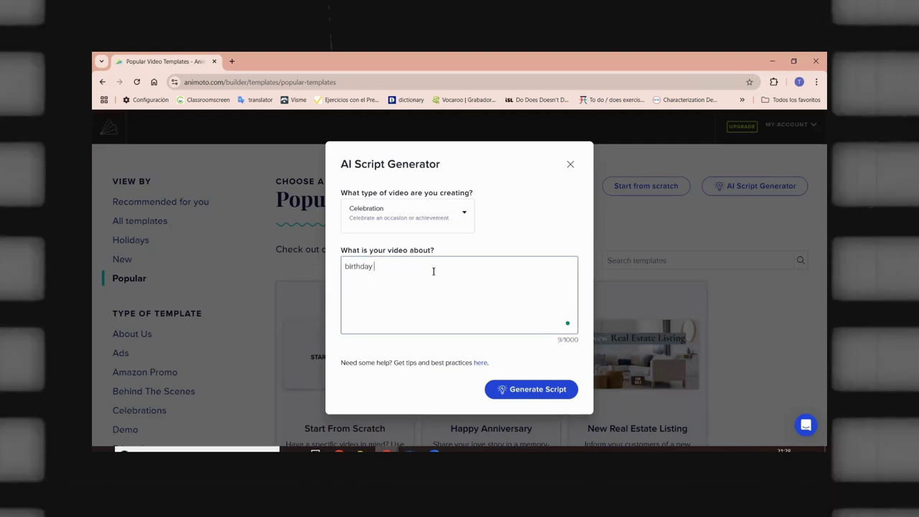
pyautogui.write('party')
pyautogui.press('BackSpace')
pyautogui.press('BackSpace')
pyautogui.press('BackSpace')
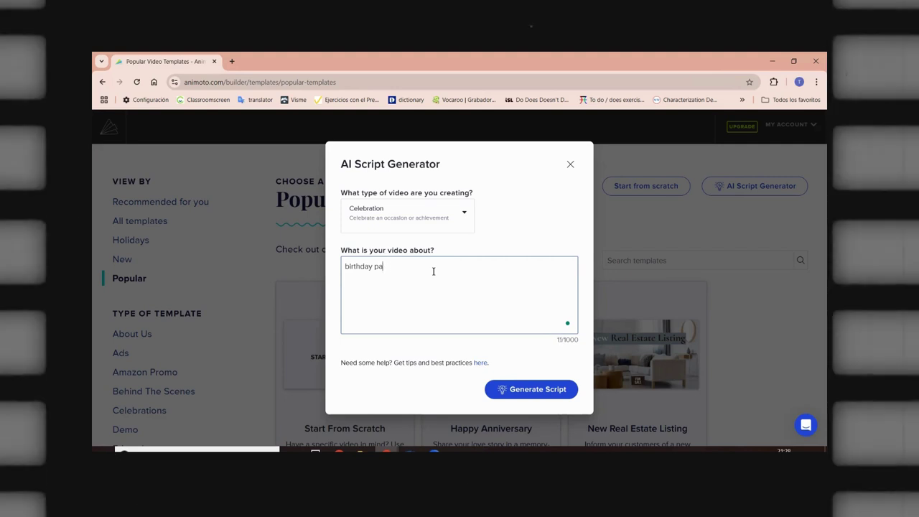
pyautogui.write('rty,')
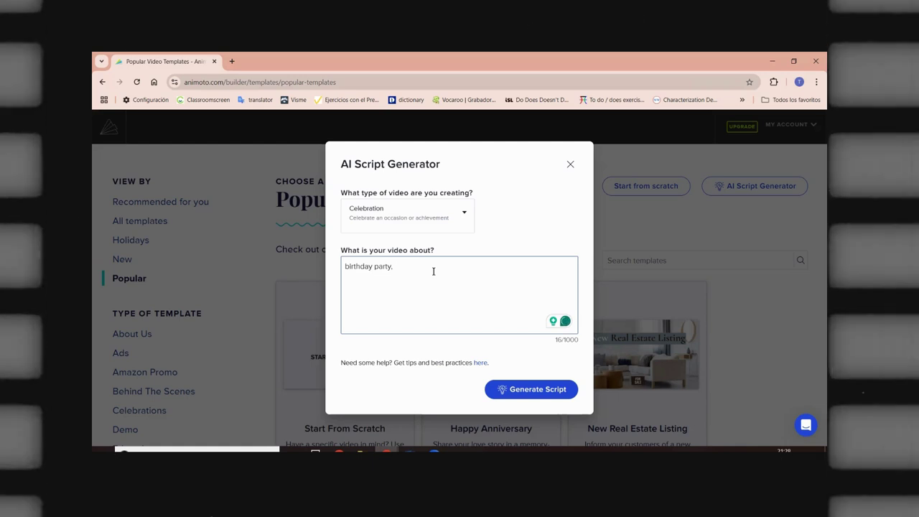
pyautogui.write('8 ')
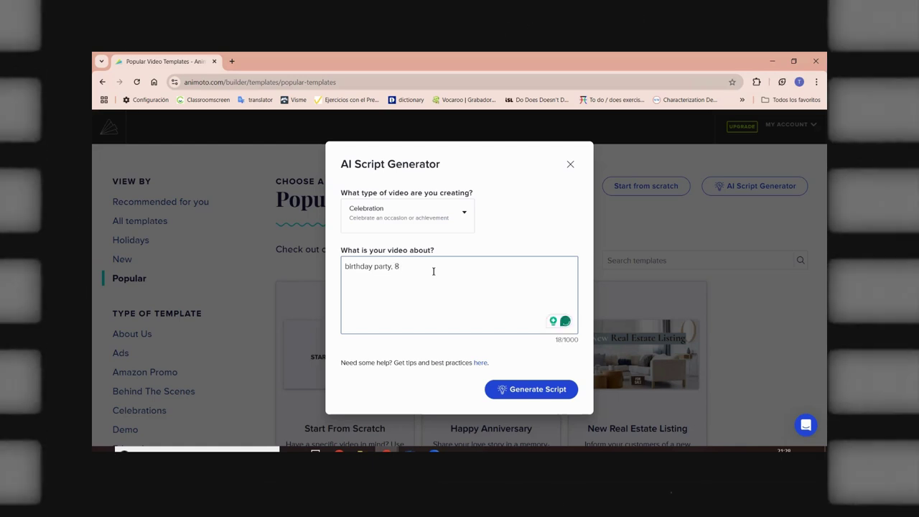
pyautogui.write('th')
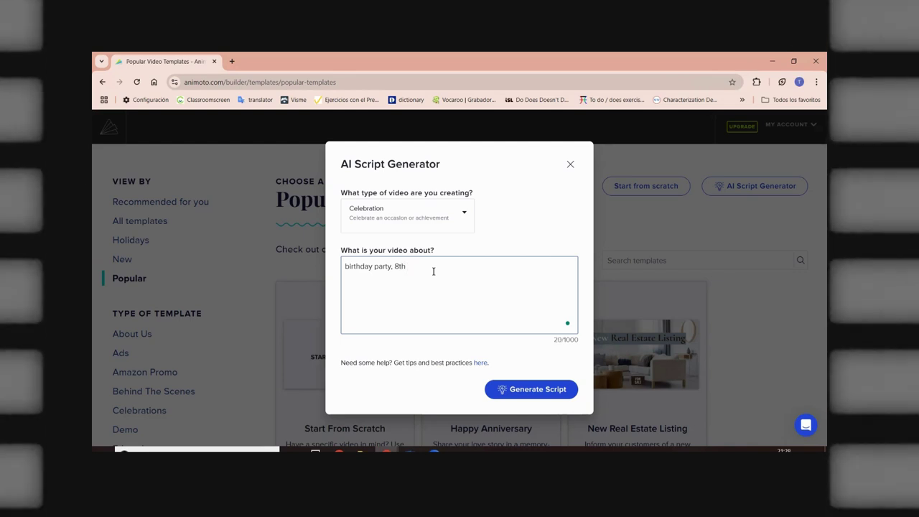
pyautogui.write('on')
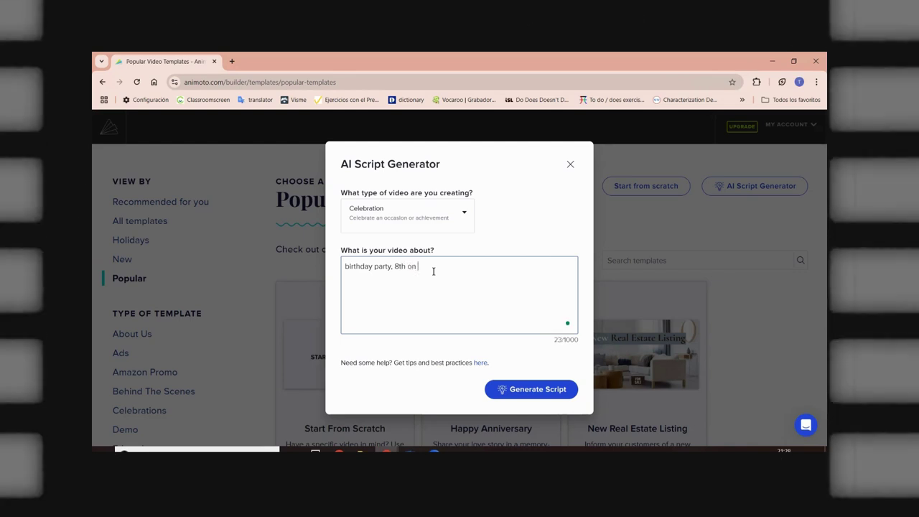
pyautogui.press('BackSpace')
pyautogui.press('BackSpace')
pyautogui.press('BackSpace')
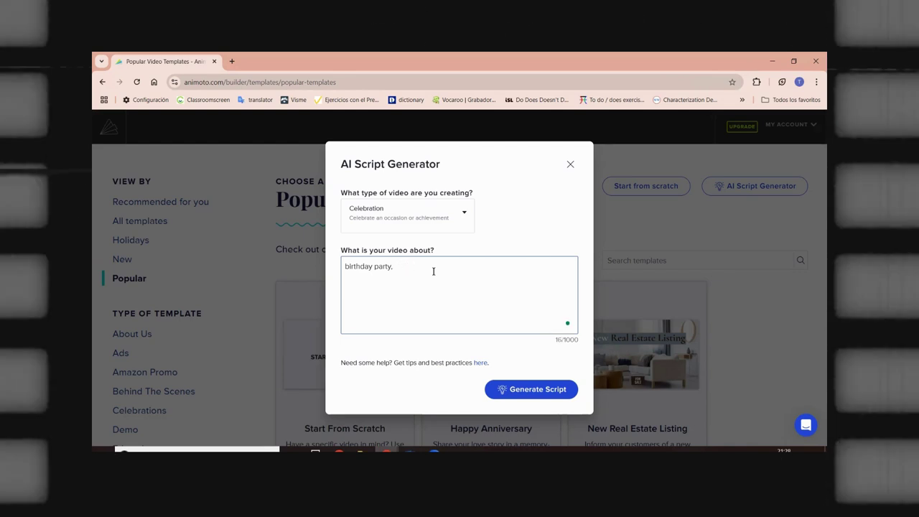
pyautogui.write('Nove')
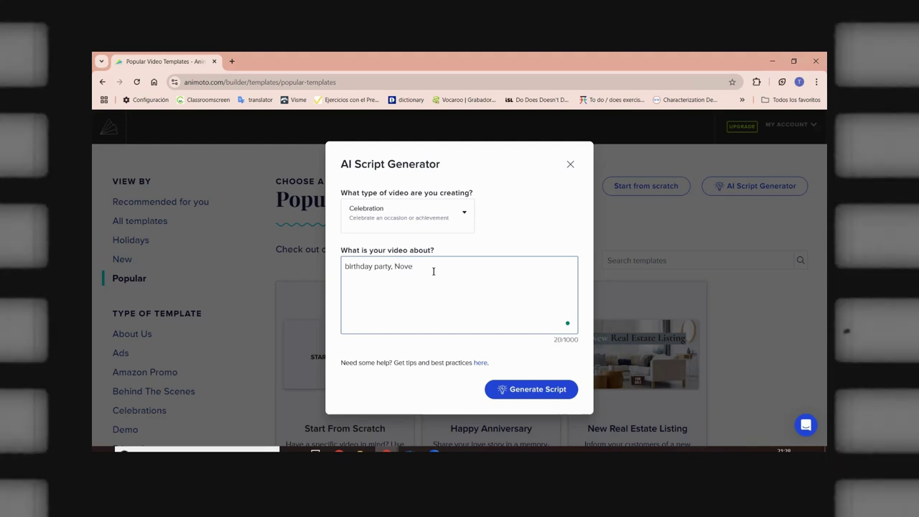
pyautogui.write('mber ')
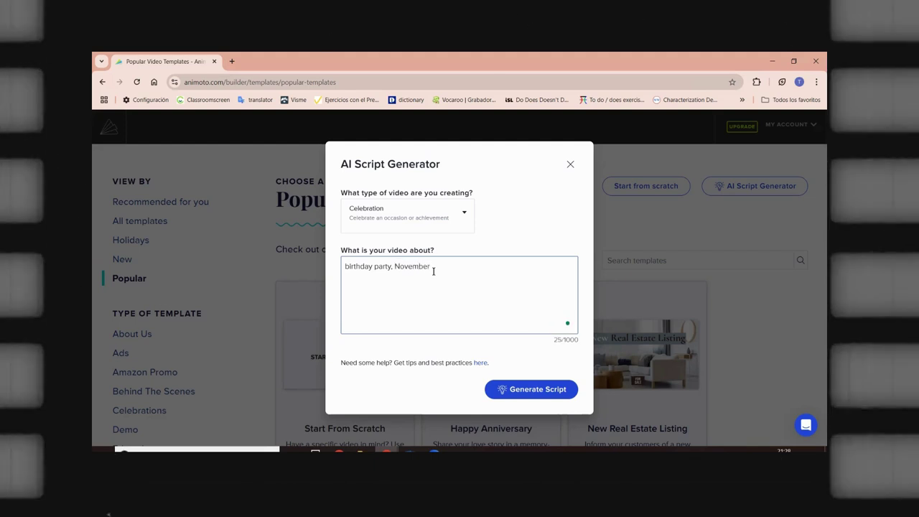
pyautogui.write('8th,')
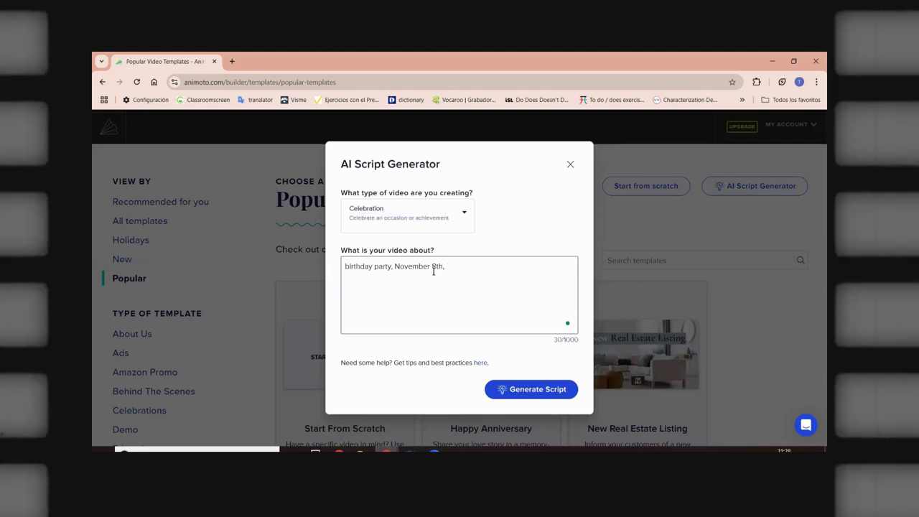
pyautogui.write('mall')
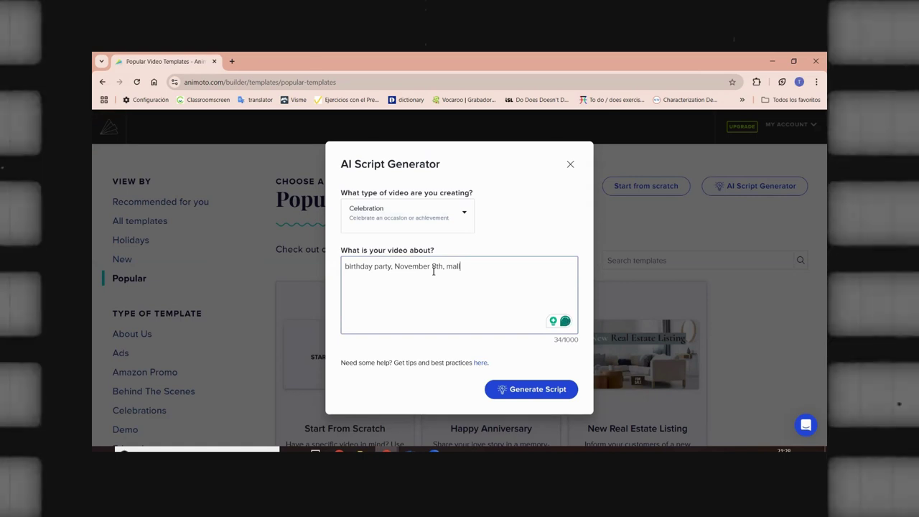
# Generate the five-scene celebration script from the birthday party description
pyautogui.click(544, 400)
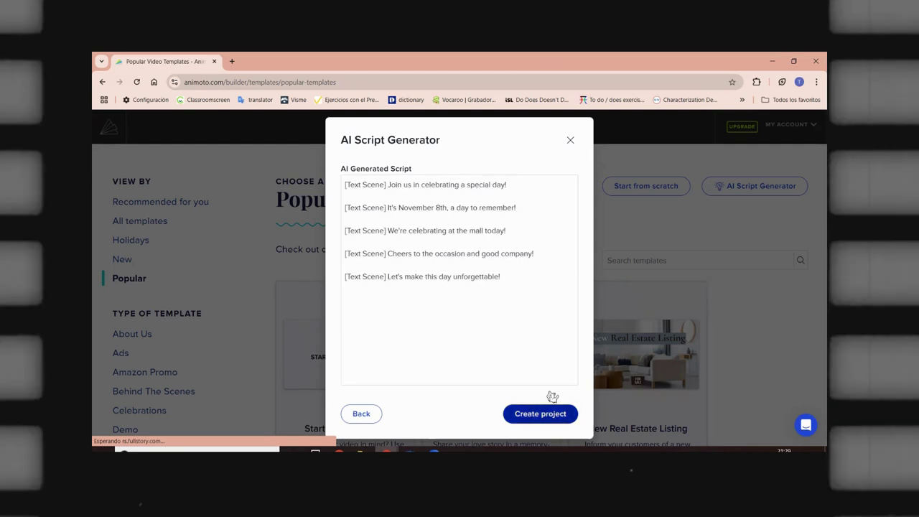
# Create the five-scene project from the generated script, dismiss the onboarding tips, and view scene 2
pyautogui.click(540, 414)
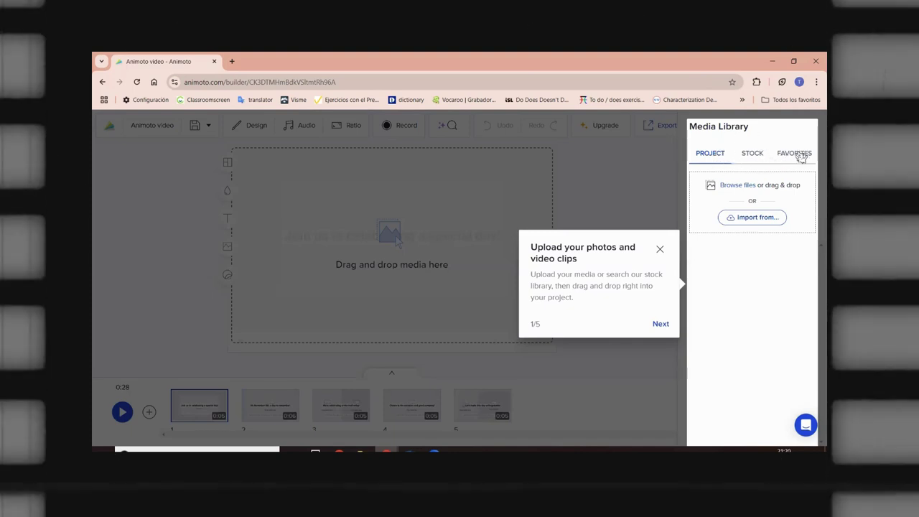
pyautogui.click(661, 325)
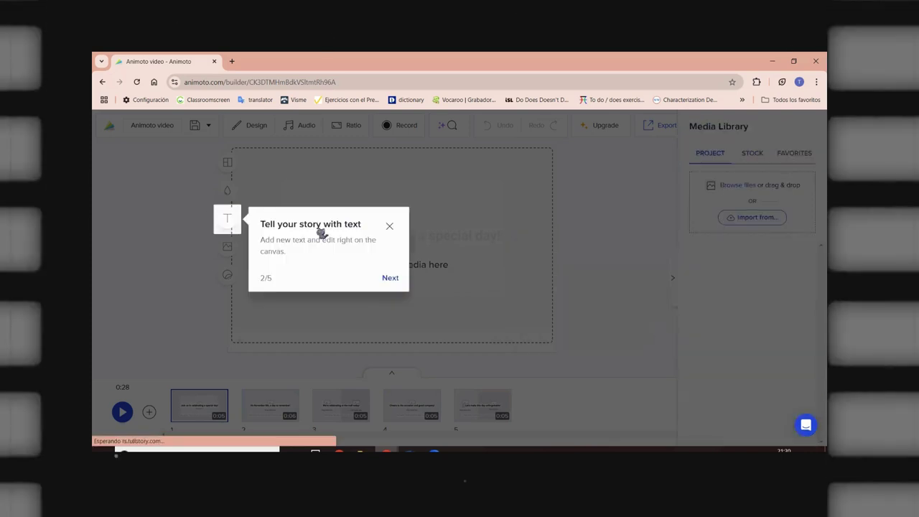
pyautogui.click(389, 226)
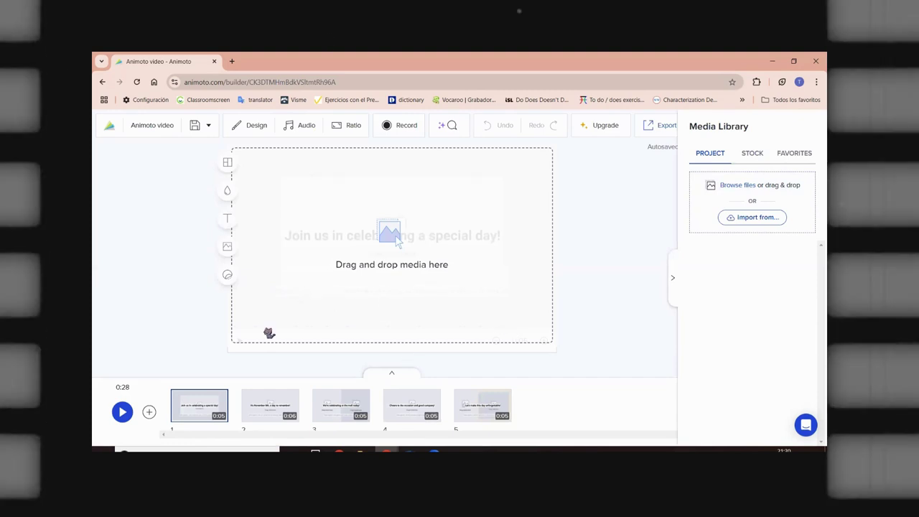
pyautogui.press('Right')
# Change scene 1's background colour from grey to the light-teal swatch
pyautogui.click(188, 410)
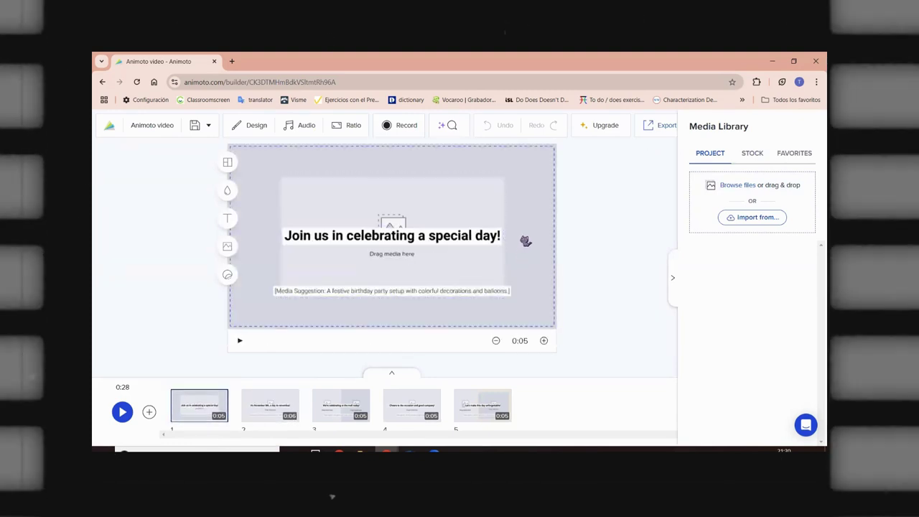
pyautogui.click(526, 242)
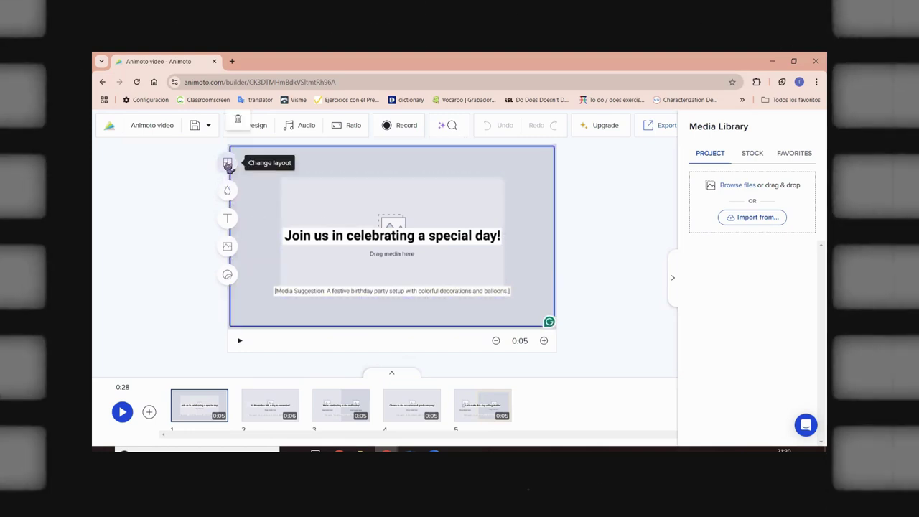
pyautogui.click(228, 164)
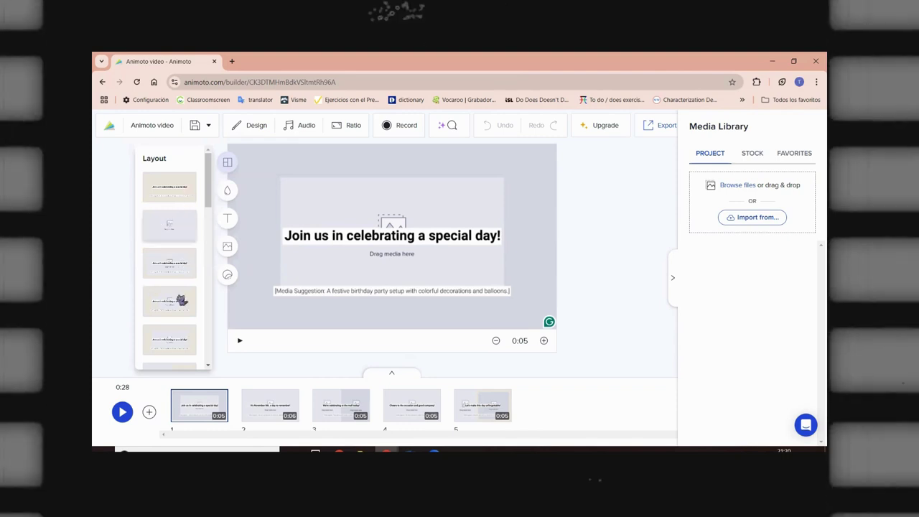
pyautogui.scroll(-5, 182, 300)
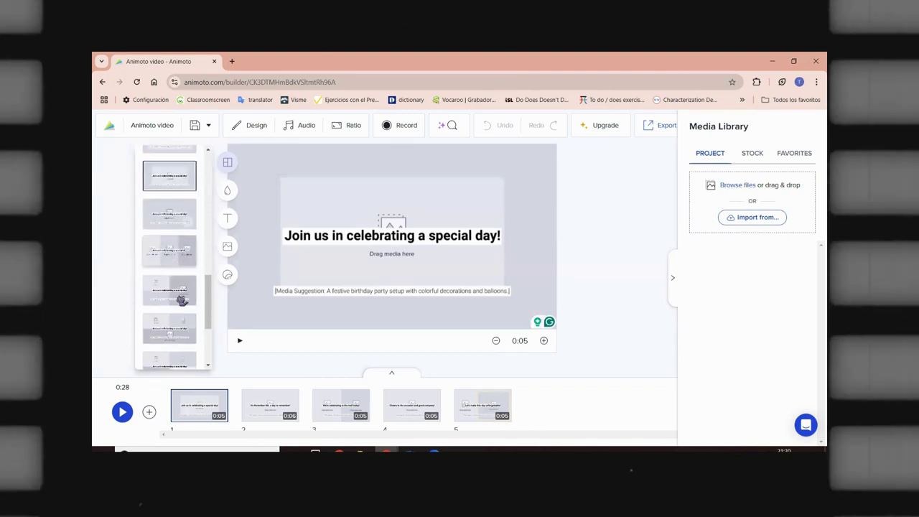
pyautogui.click(228, 191)
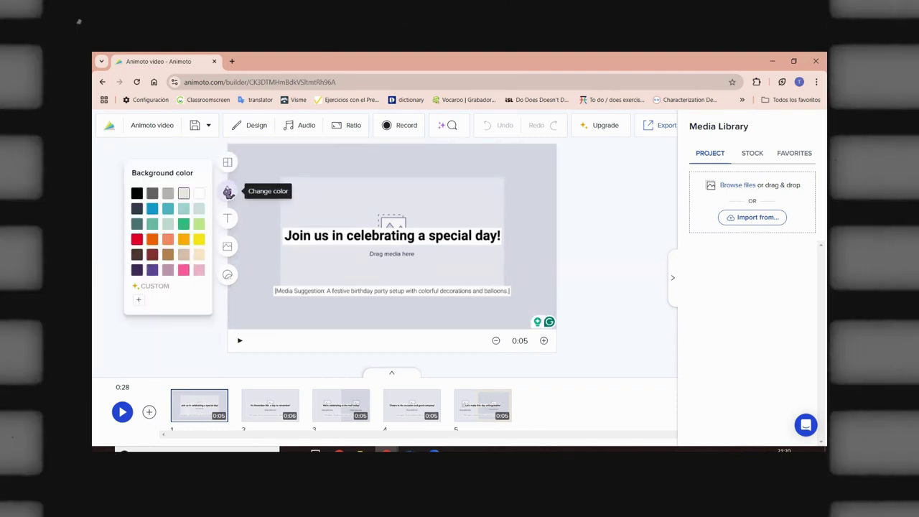
pyautogui.click(168, 209)
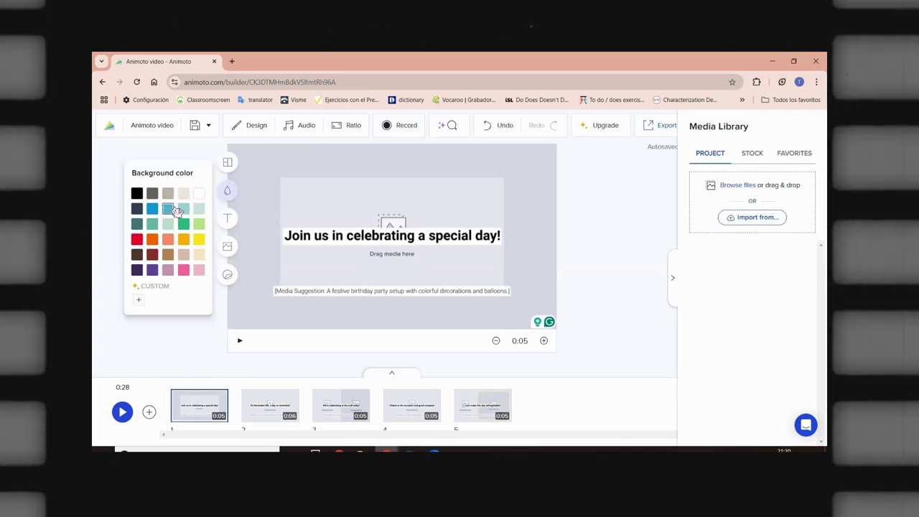
pyautogui.click(183, 209)
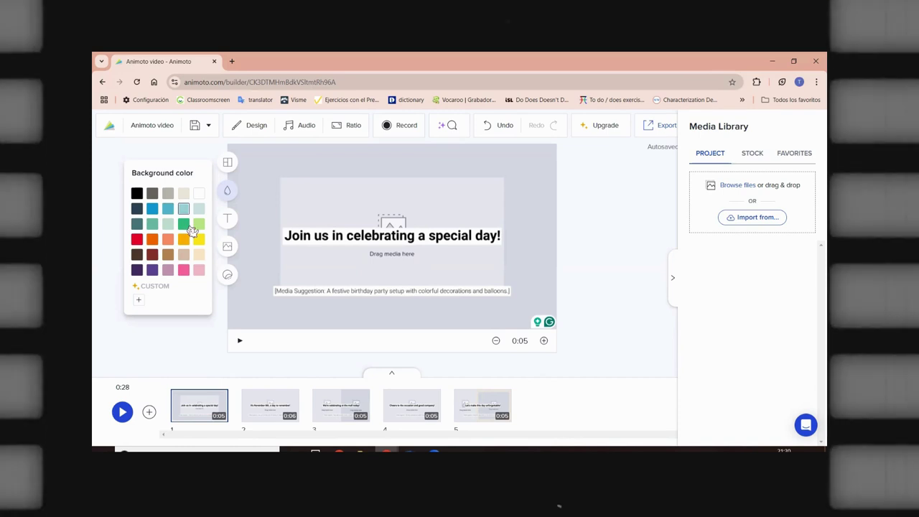
pyautogui.click(228, 218)
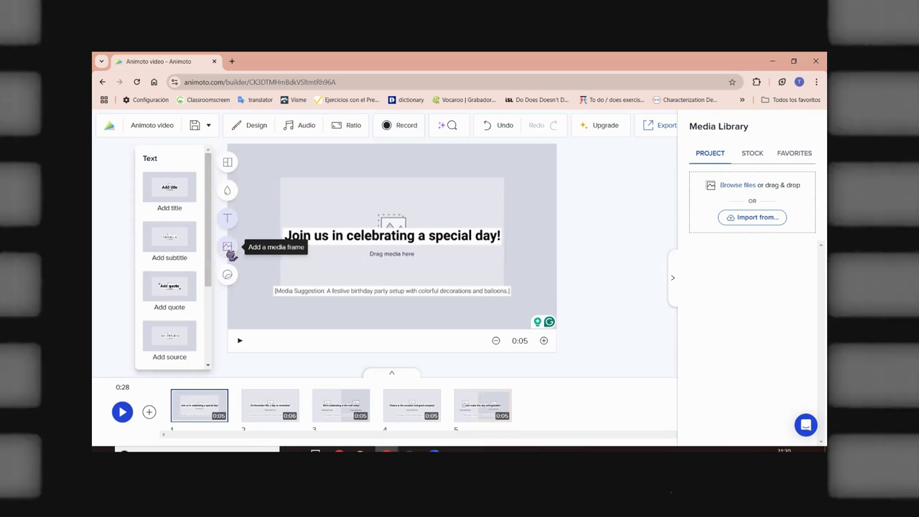
# Place a browser-window Devices frame at the centre of scene 1
pyautogui.click(228, 249)
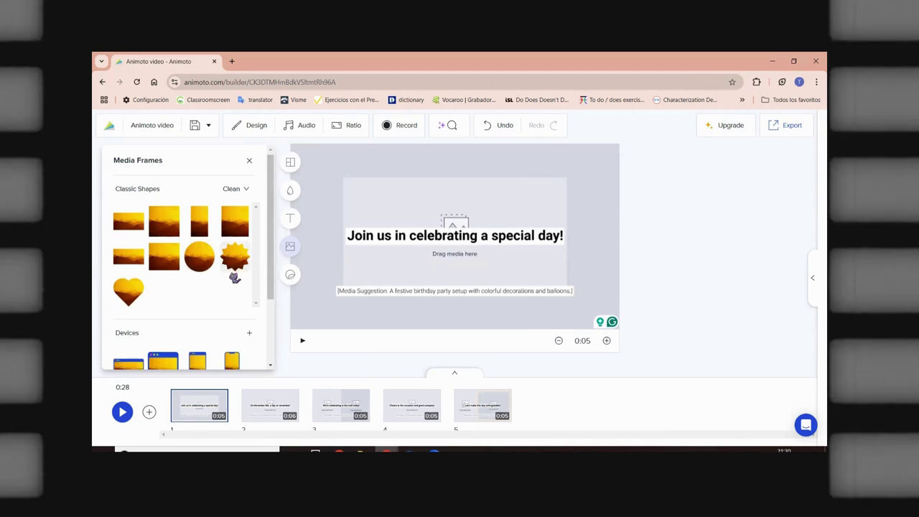
pyautogui.scroll(-3, 236, 273)
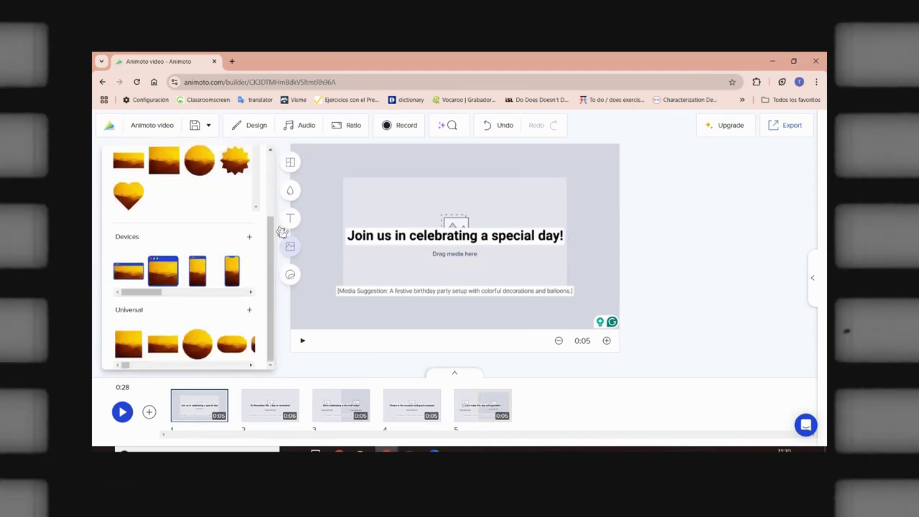
pyautogui.moveTo(322, 283); pyautogui.dragTo(314, 294)
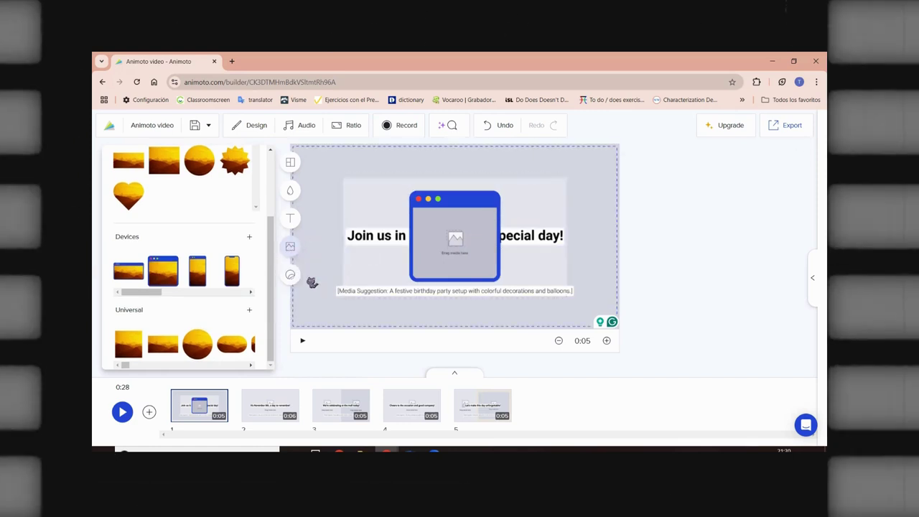
# Add the green rounded shape from Elements > Shapes above scene 1's title
pyautogui.click(290, 275)
pyautogui.scroll(-5, 185, 235)
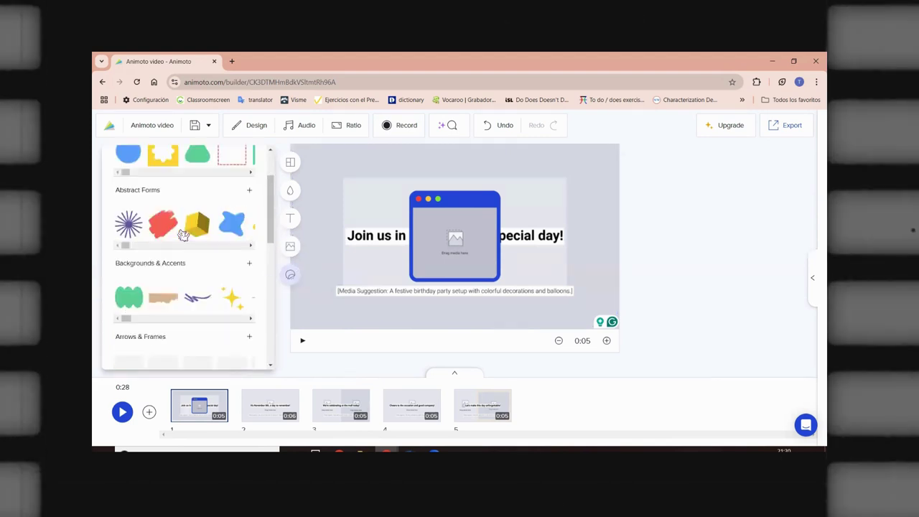
pyautogui.scroll(3, 183, 237)
pyautogui.scroll(-8, 183, 237)
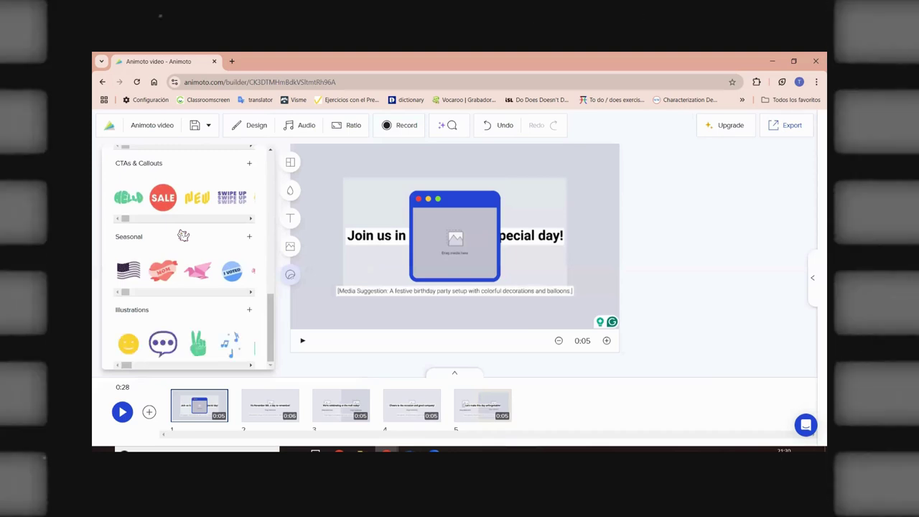
pyautogui.scroll(5, 183, 236)
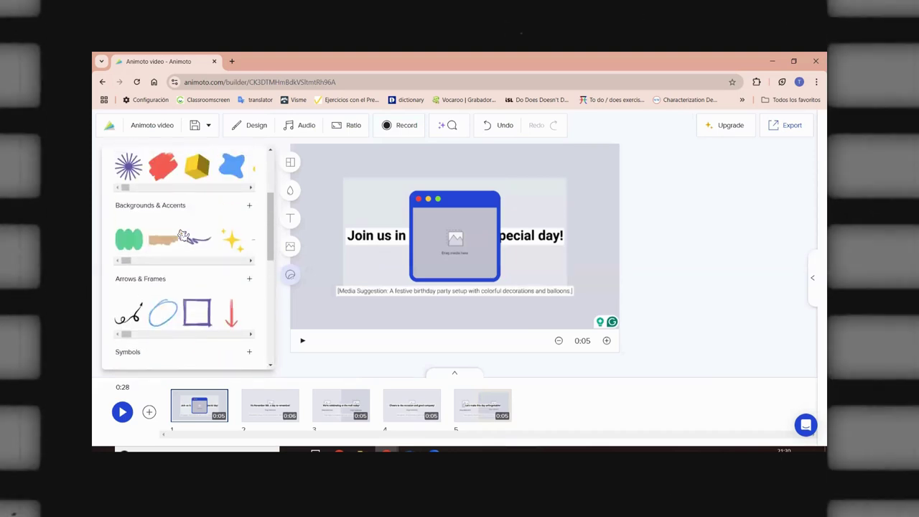
pyautogui.scroll(3, 183, 237)
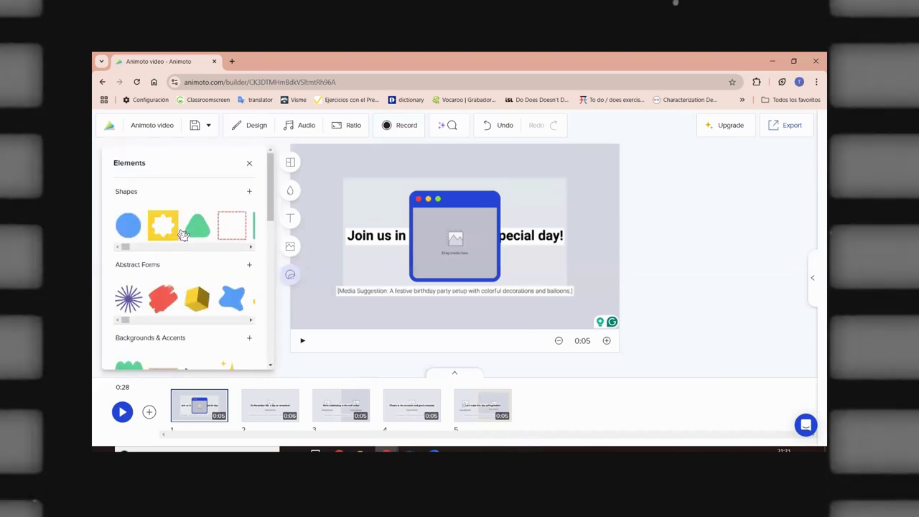
pyautogui.click(205, 227)
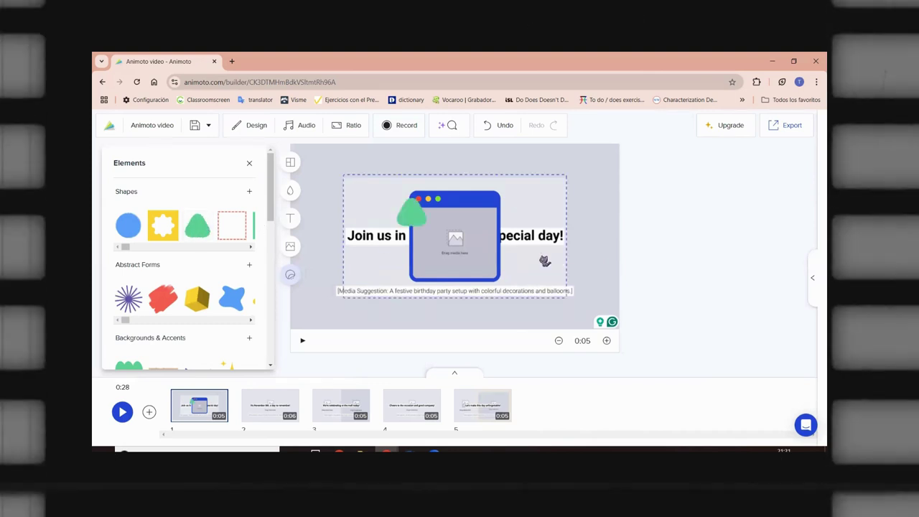
# Move the browser-window frame to the right, then delete it from the scene
pyautogui.moveTo(573, 261); pyautogui.dragTo(583, 238)
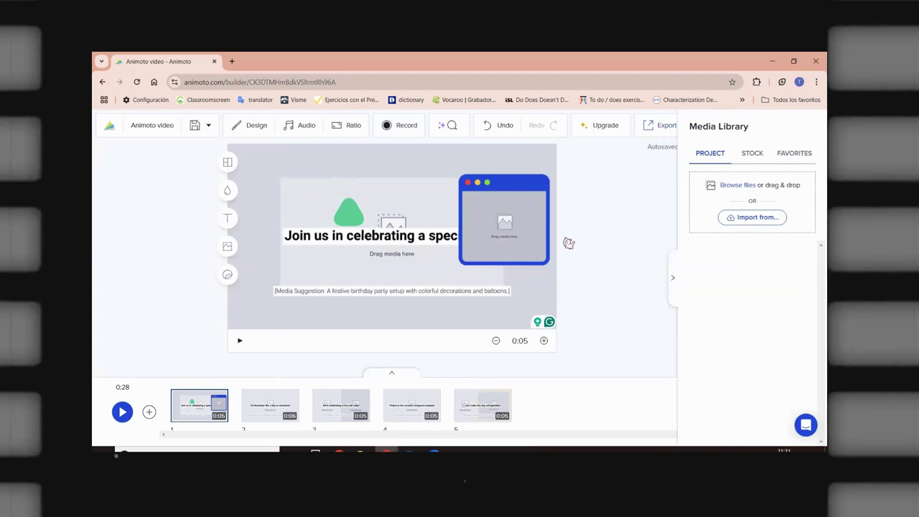
pyautogui.click(529, 227)
pyautogui.press('Delete')
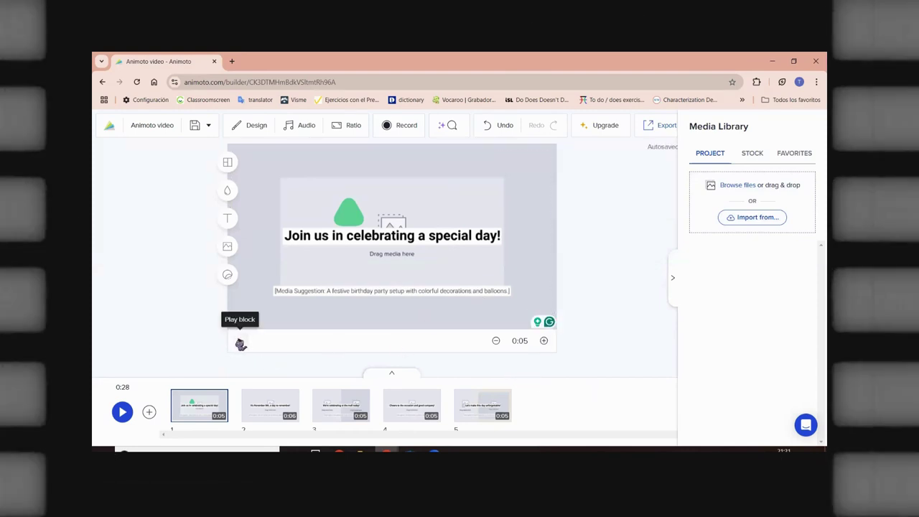
pyautogui.click(240, 344)
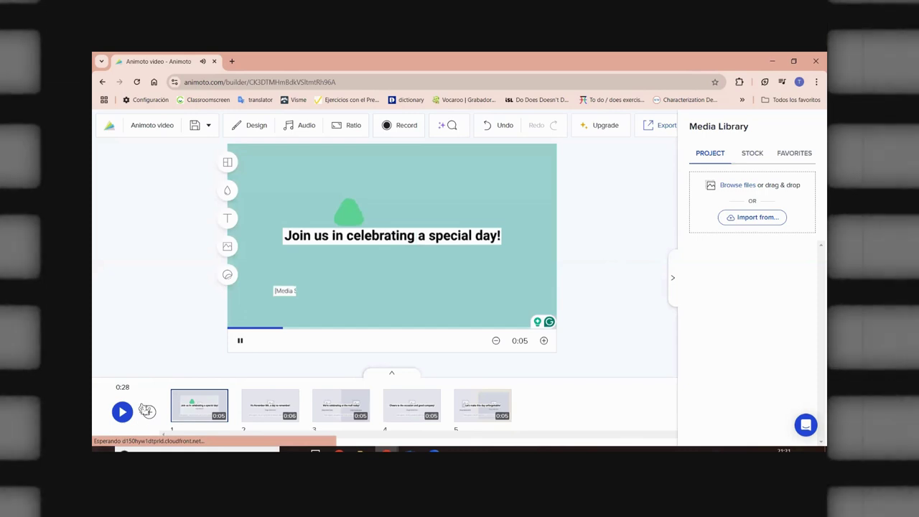
pyautogui.click(122, 412)
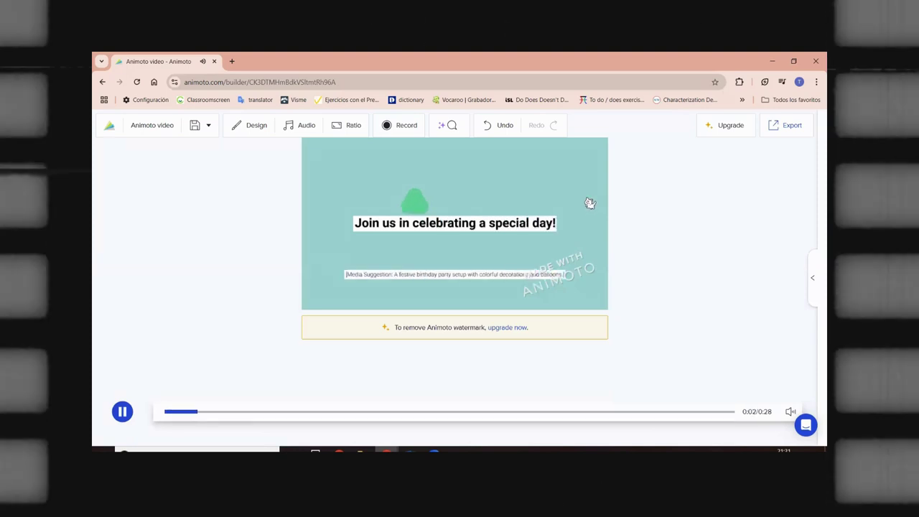
# Stop the preview, select the background and video title, then return to My Projects
pyautogui.click(121, 414)
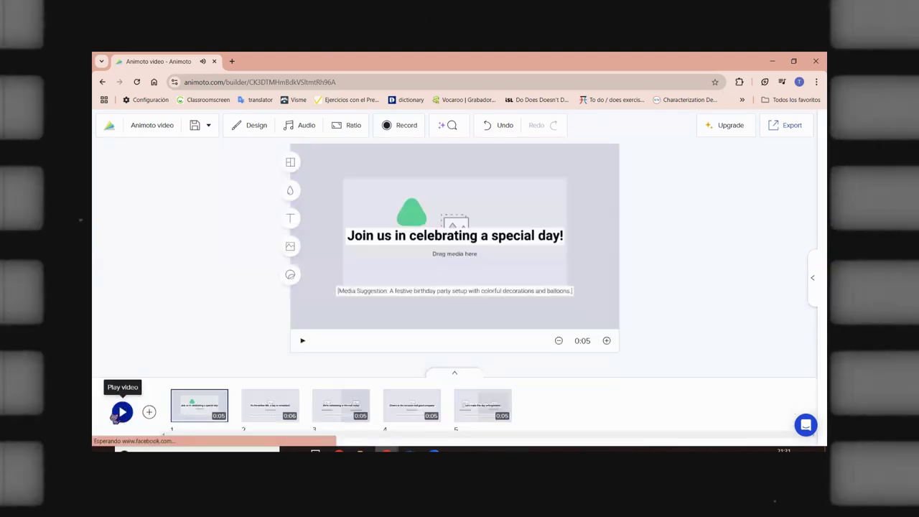
pyautogui.click(589, 215)
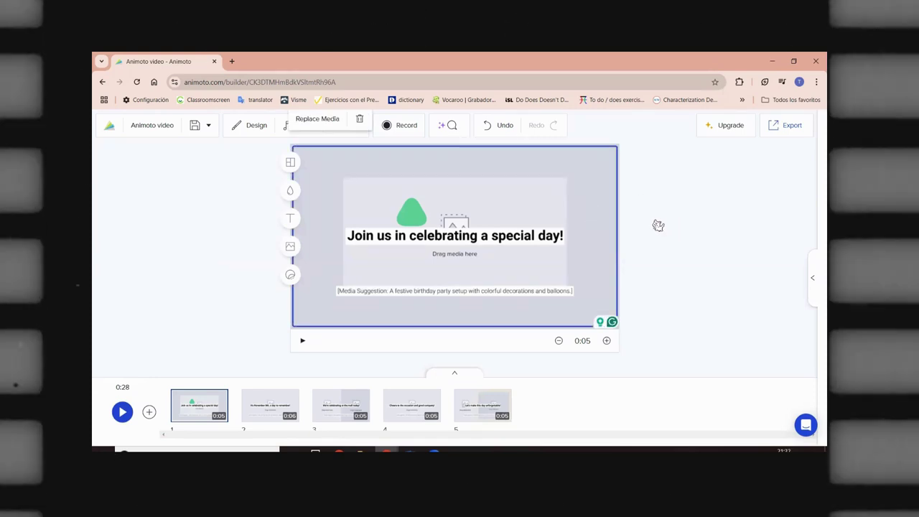
pyautogui.click(143, 124)
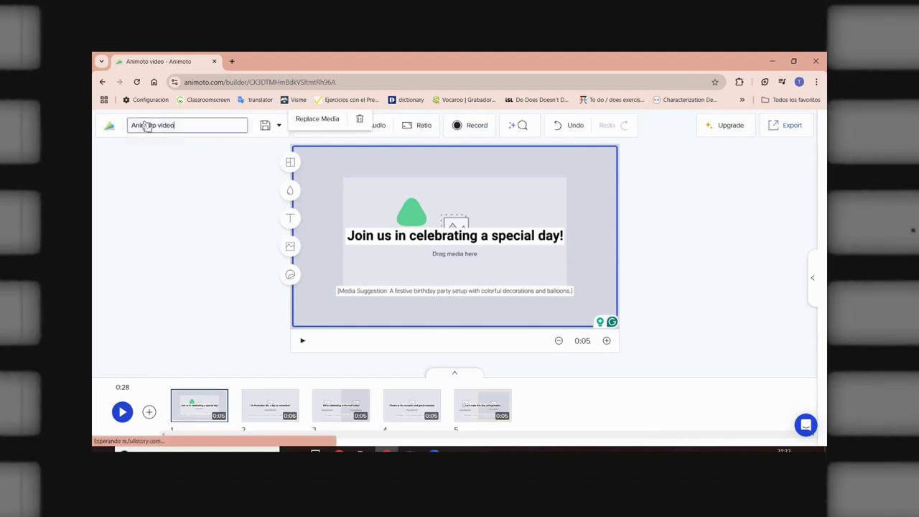
pyautogui.click(117, 134)
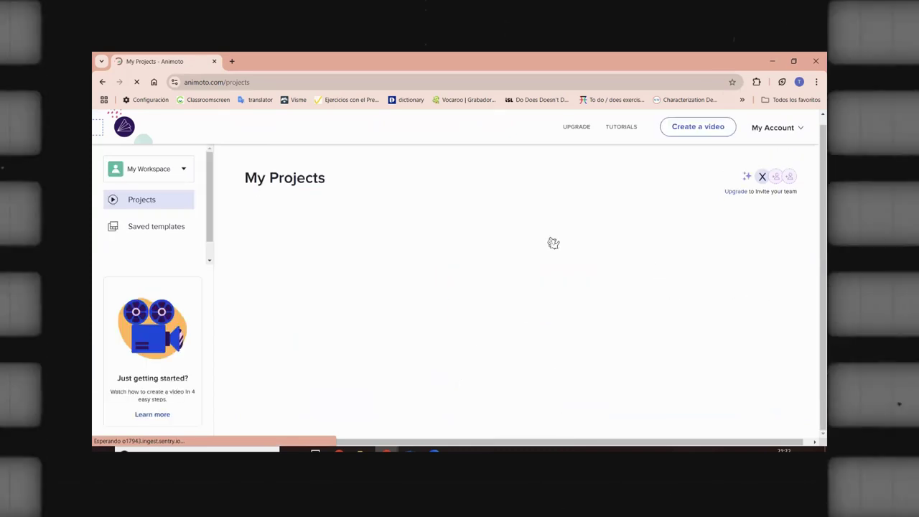
pyautogui.scroll(-2, 492, 237)
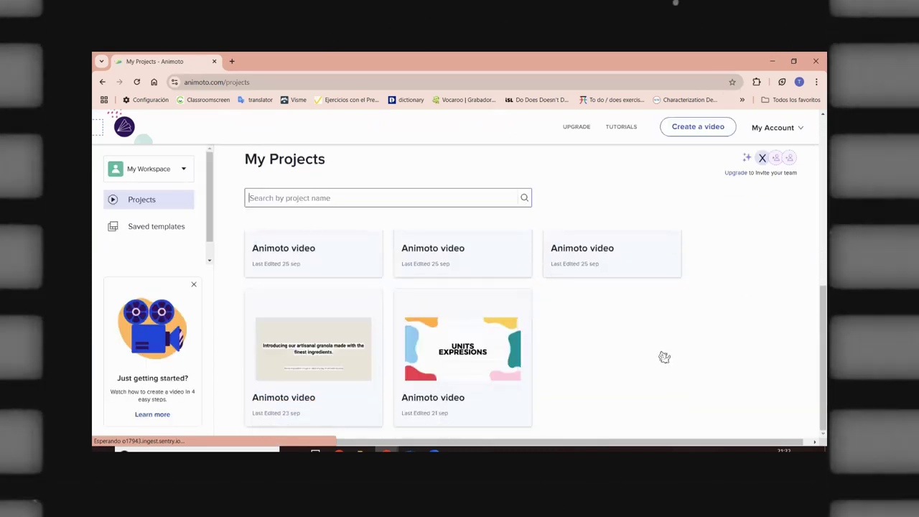
pyautogui.moveTo(490, 359)
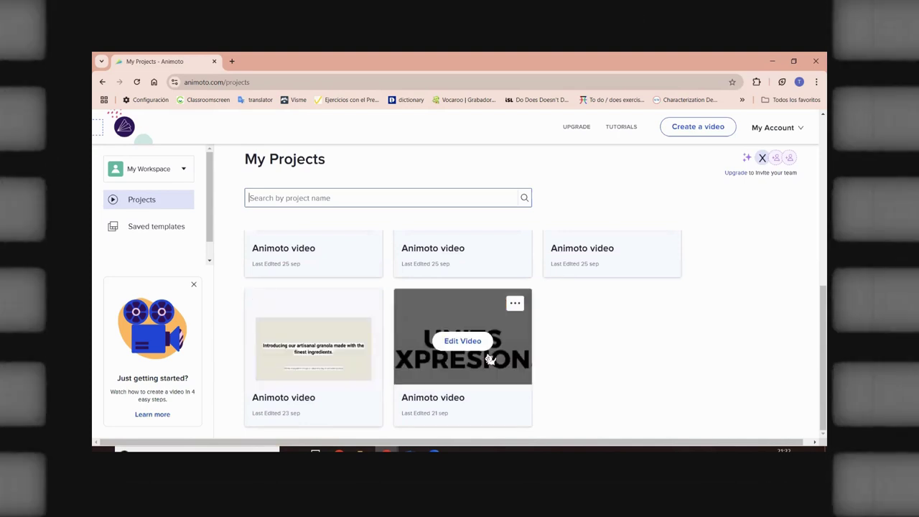
pyautogui.scroll(2, 480, 331)
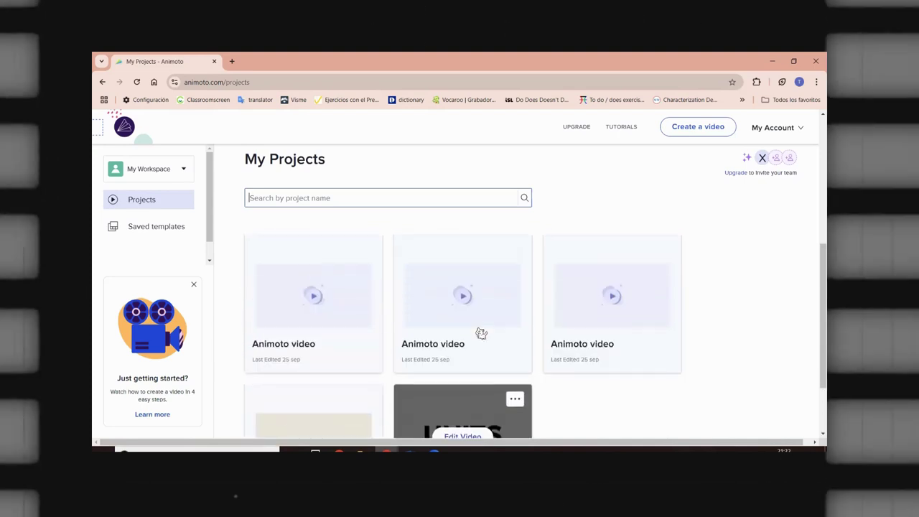
pyautogui.scroll(-2, 481, 333)
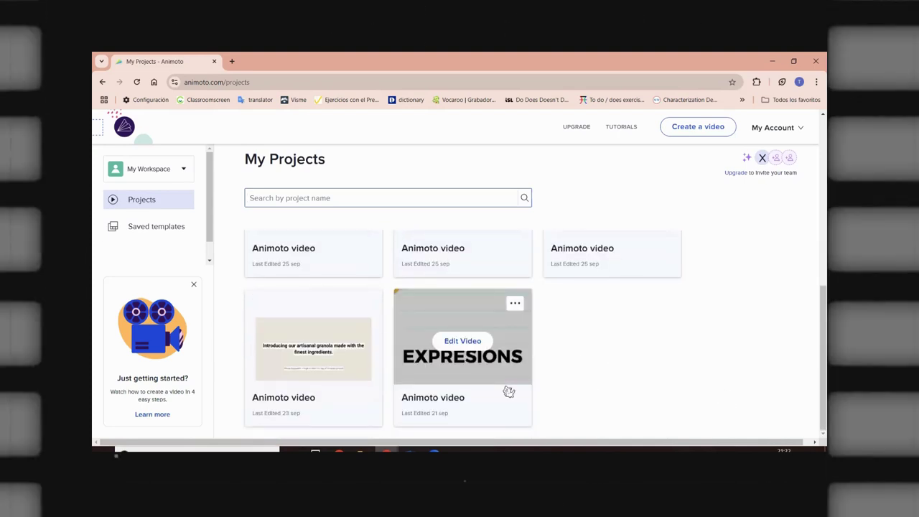